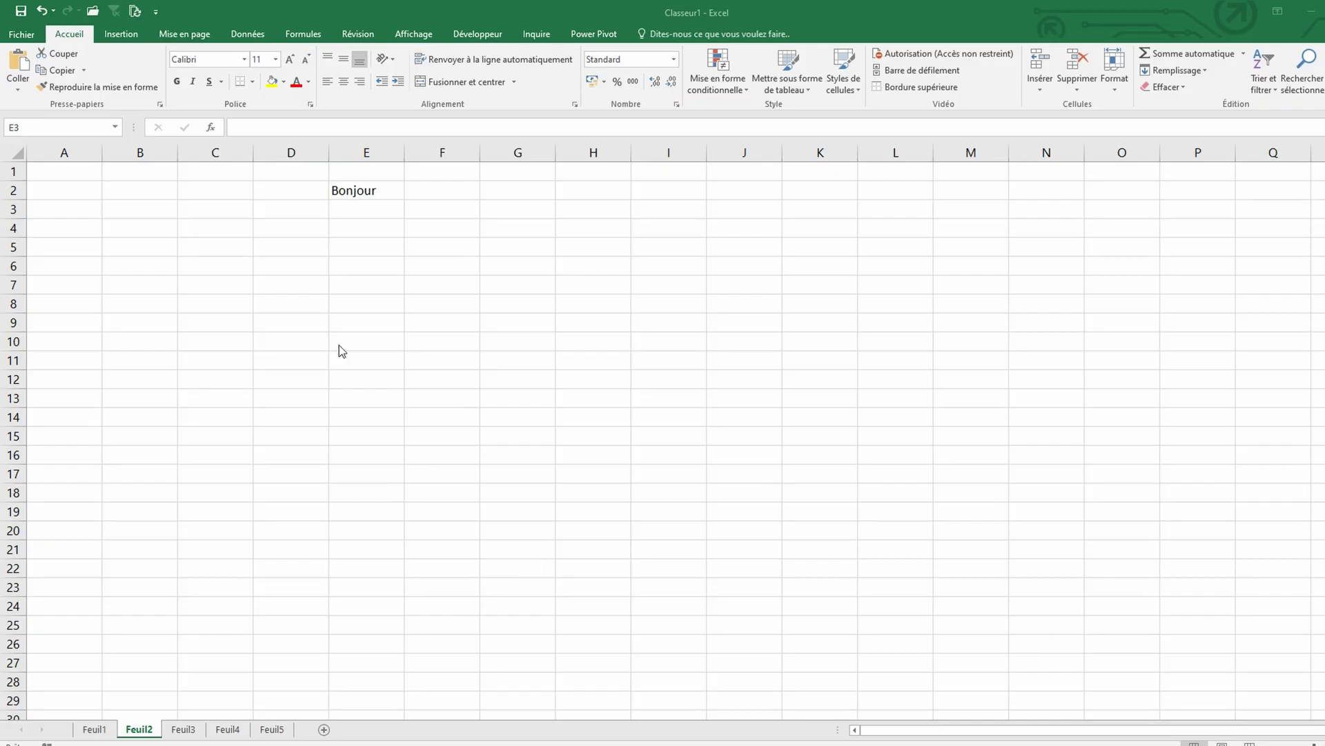
Drag Bonjour from cell E2 over to D2
left_click(343, 208)
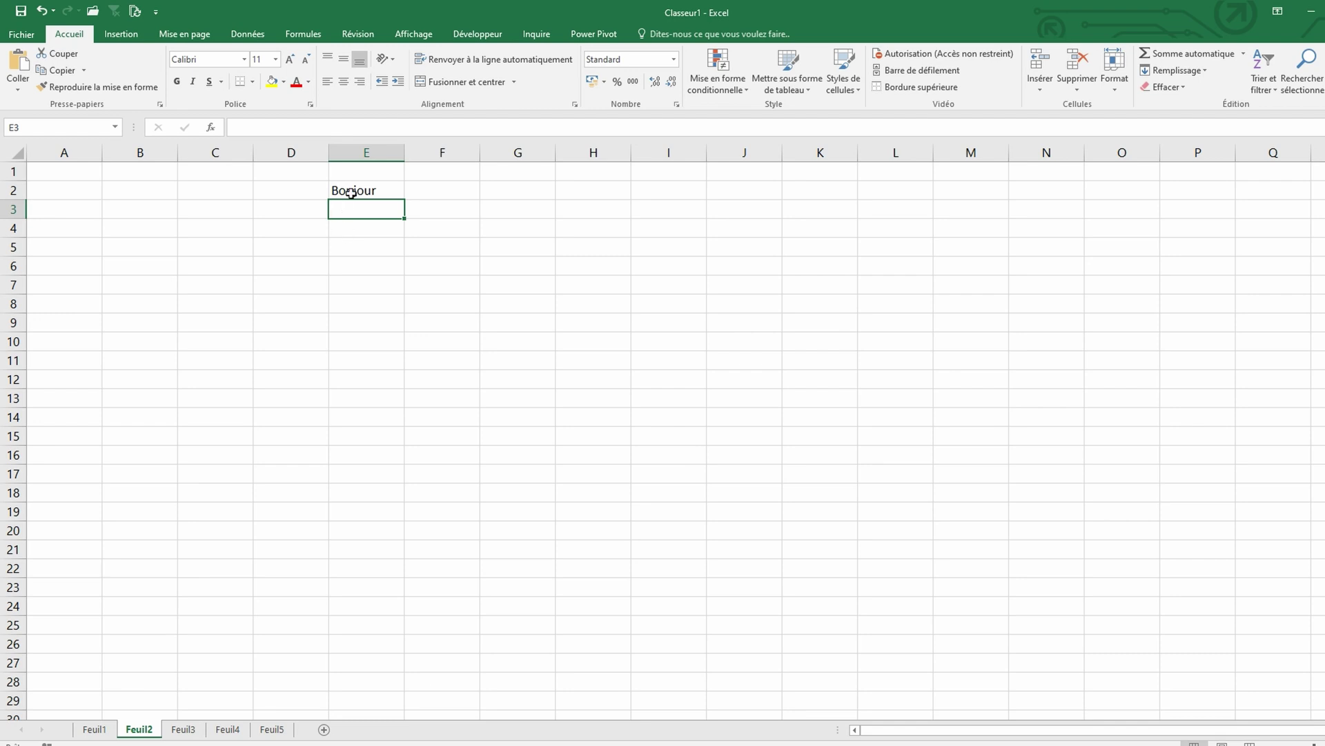
left_click(350, 191)
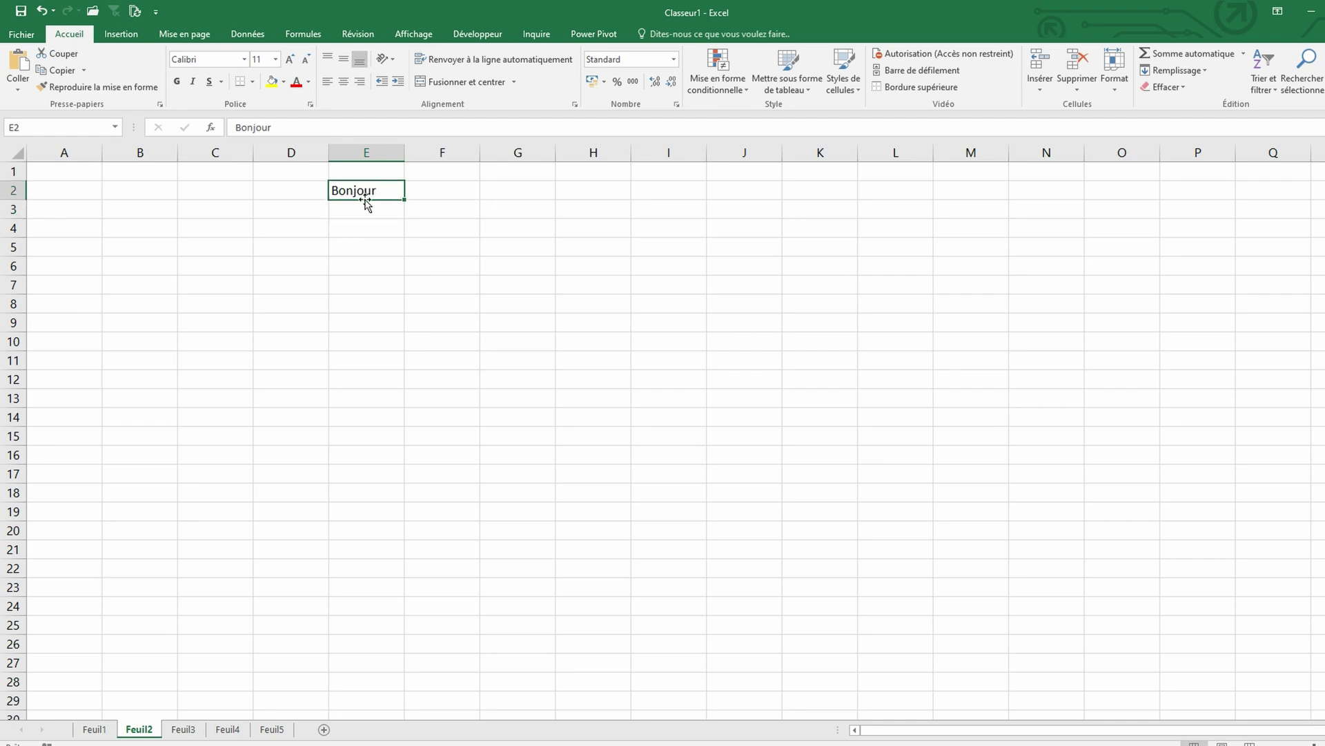
left_click_drag(366, 201, 141, 201)
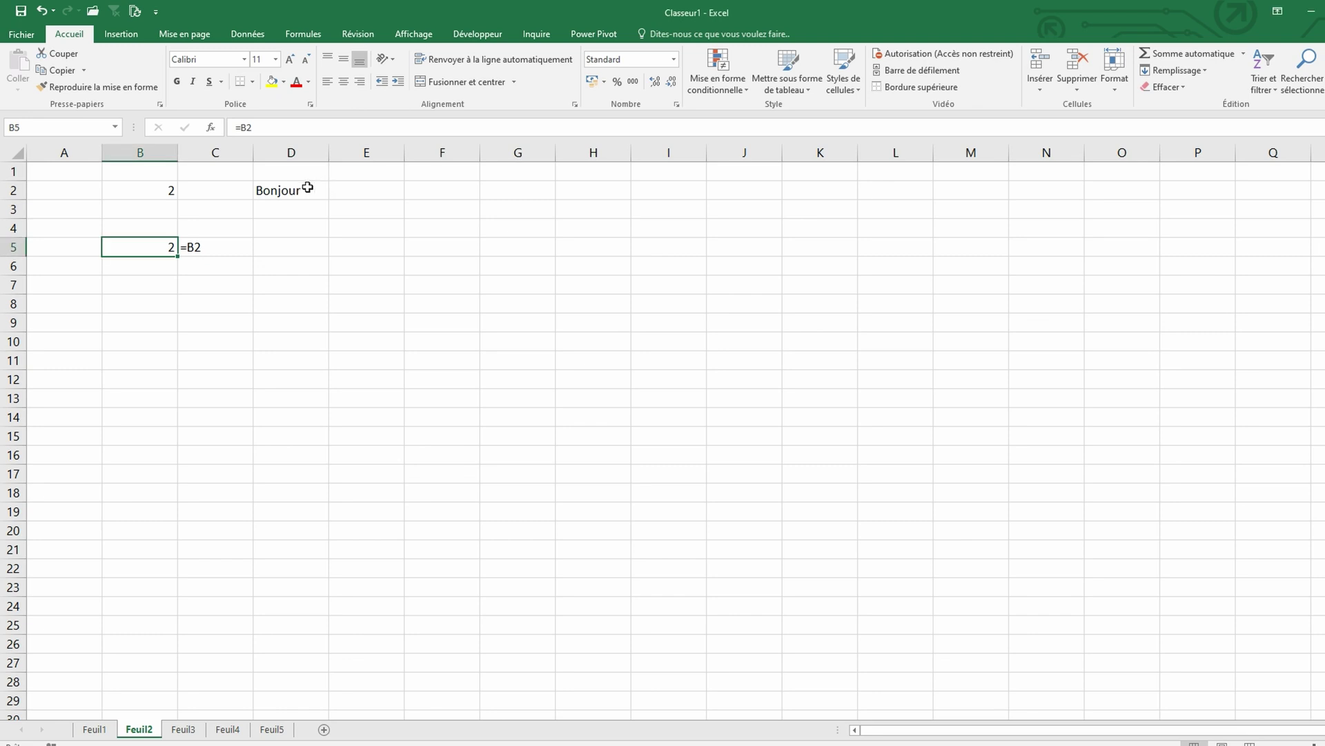
Drag Bonjour from D2 onto the 2 in B2 and confirm replacing its contents
left_click(308, 187)
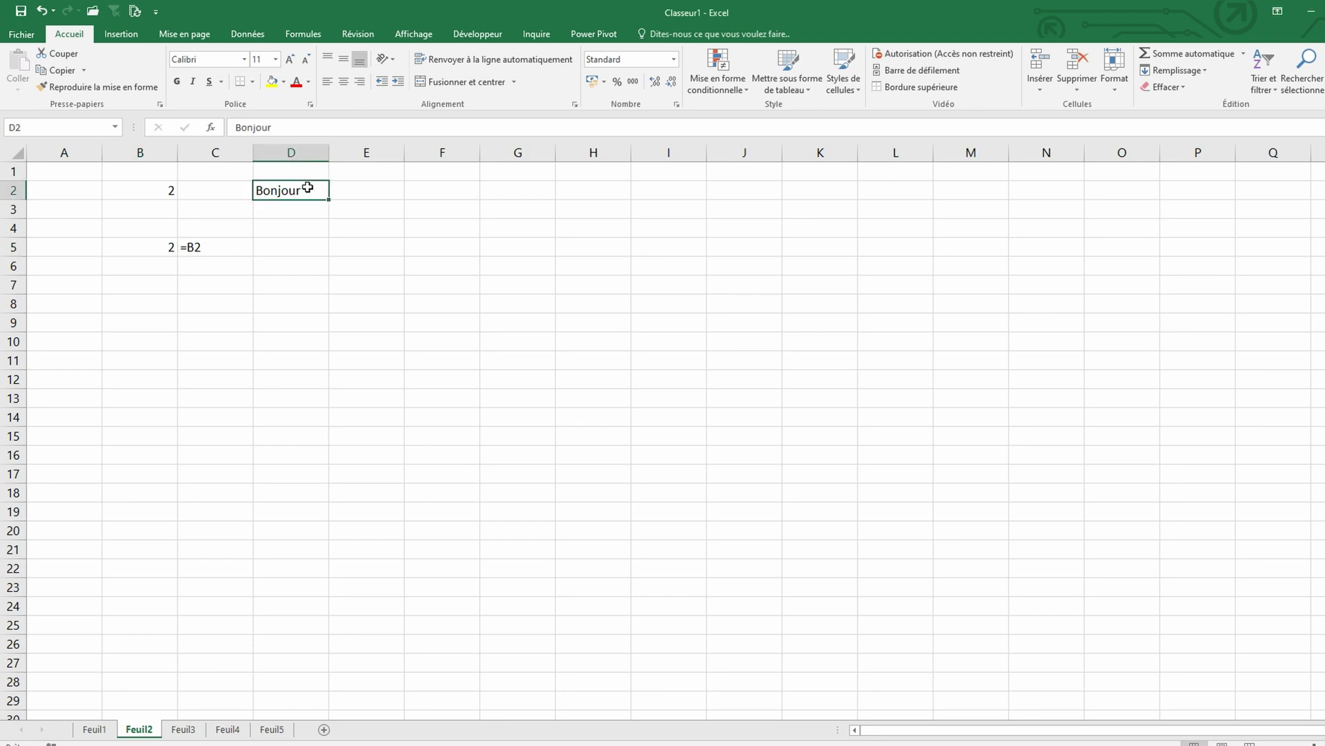
left_click_drag(306, 198, 159, 196)
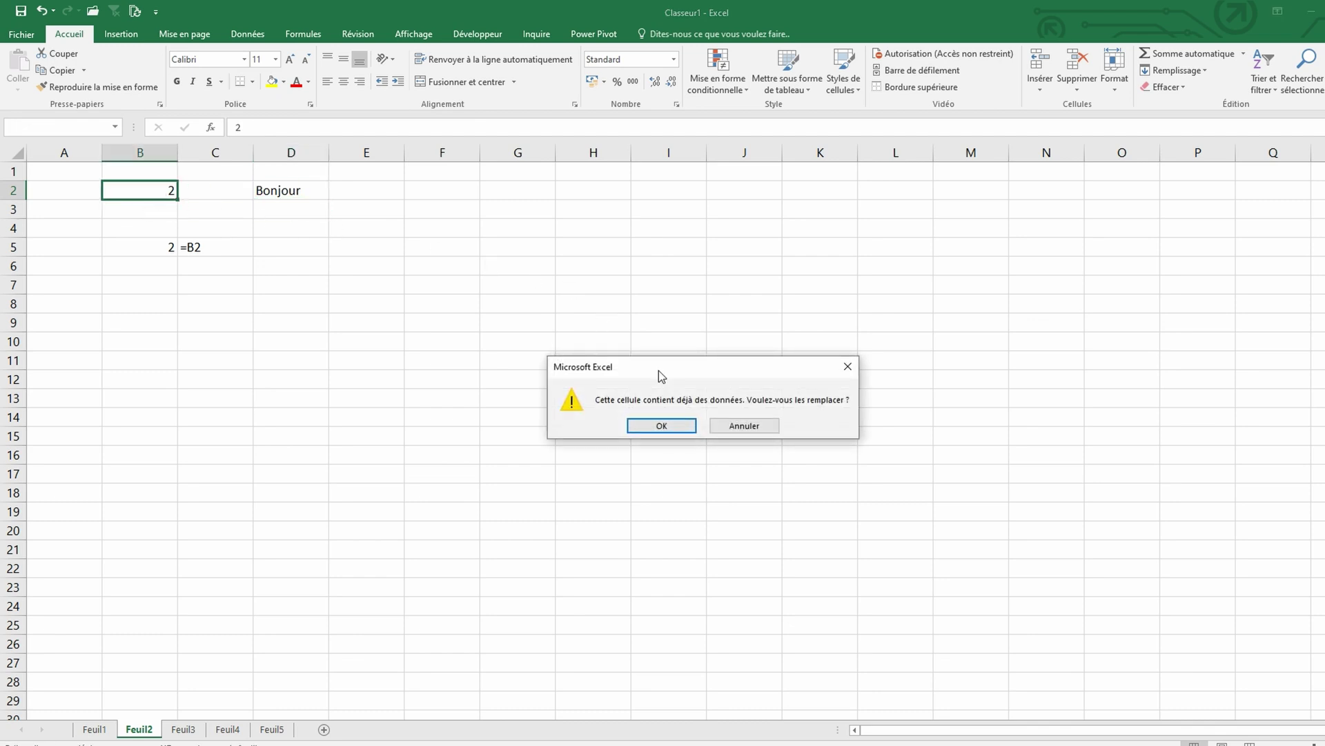
left_click(680, 429)
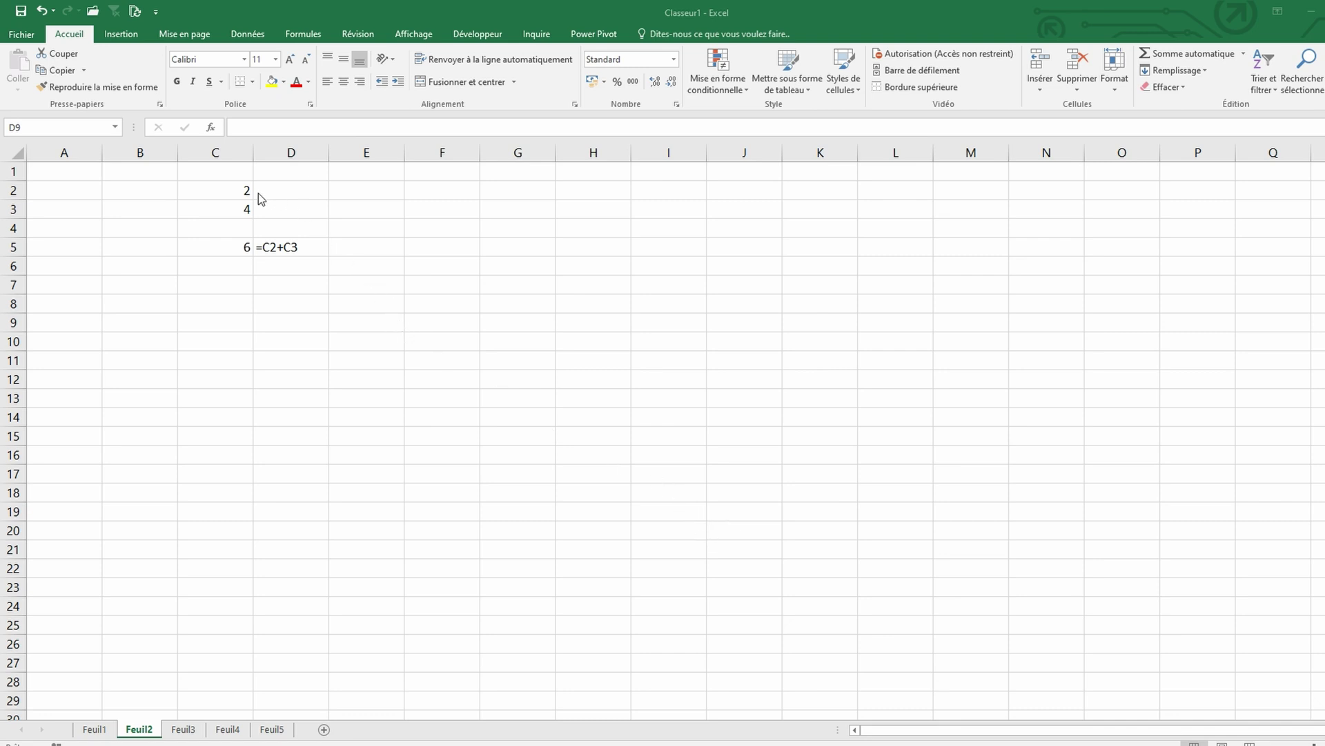
Move the 2 from C2 to B2 so the sum formula becomes =B2+C3
left_click(207, 193)
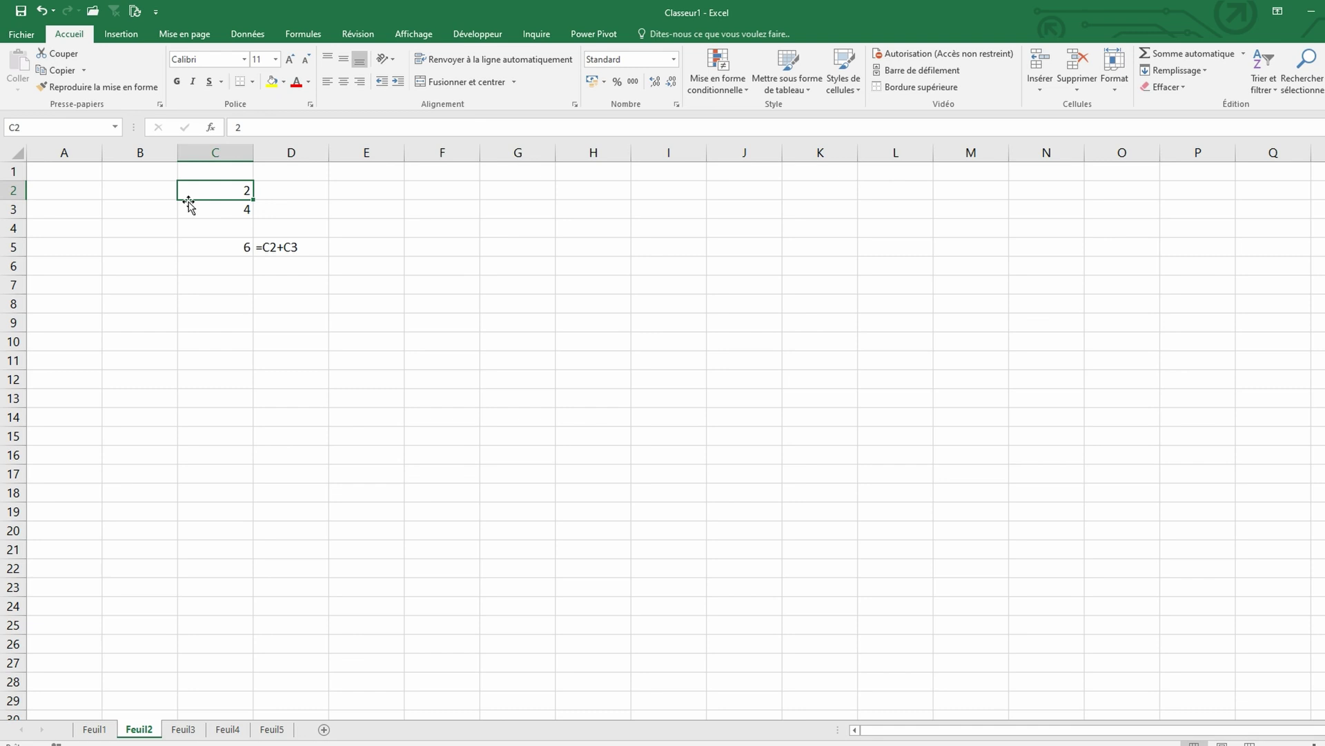
left_click_drag(188, 203, 135, 201)
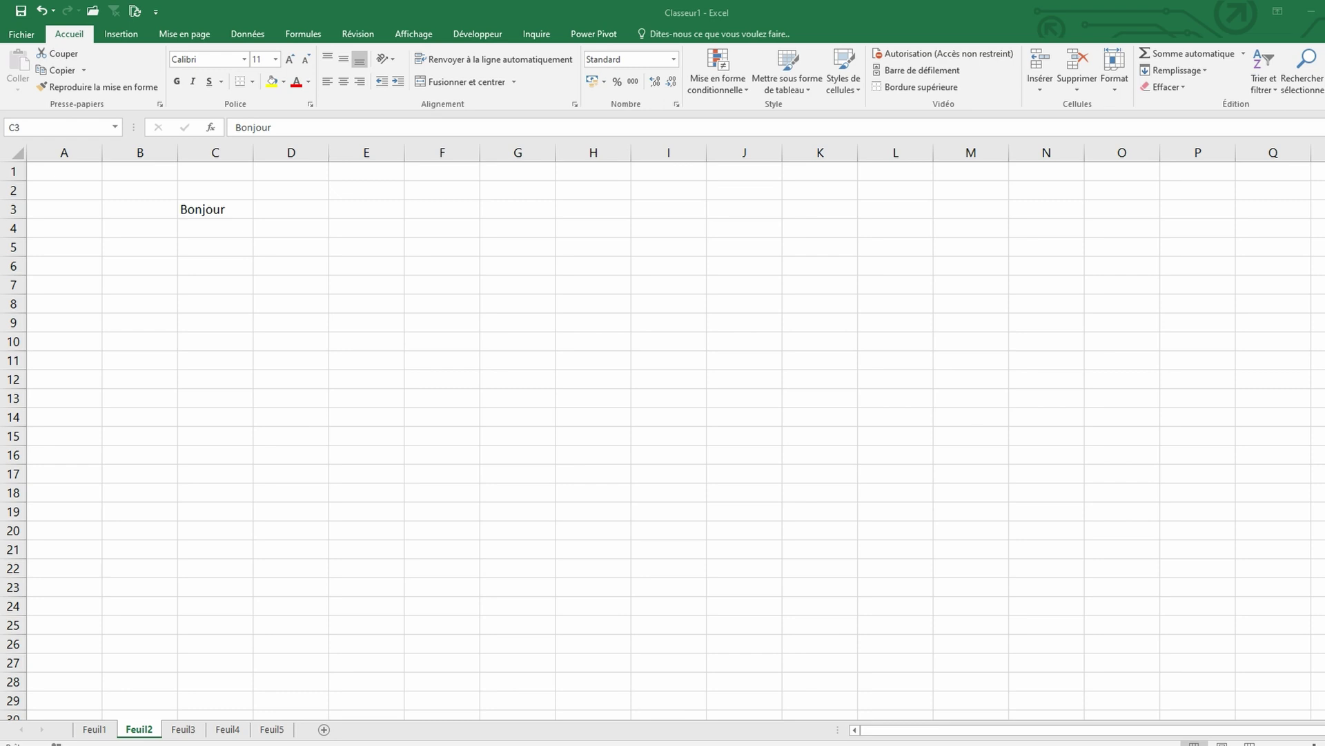
Cut Bonjour from C3 and paste it into E6 using the ribbon Couper and Coller
left_click(228, 214)
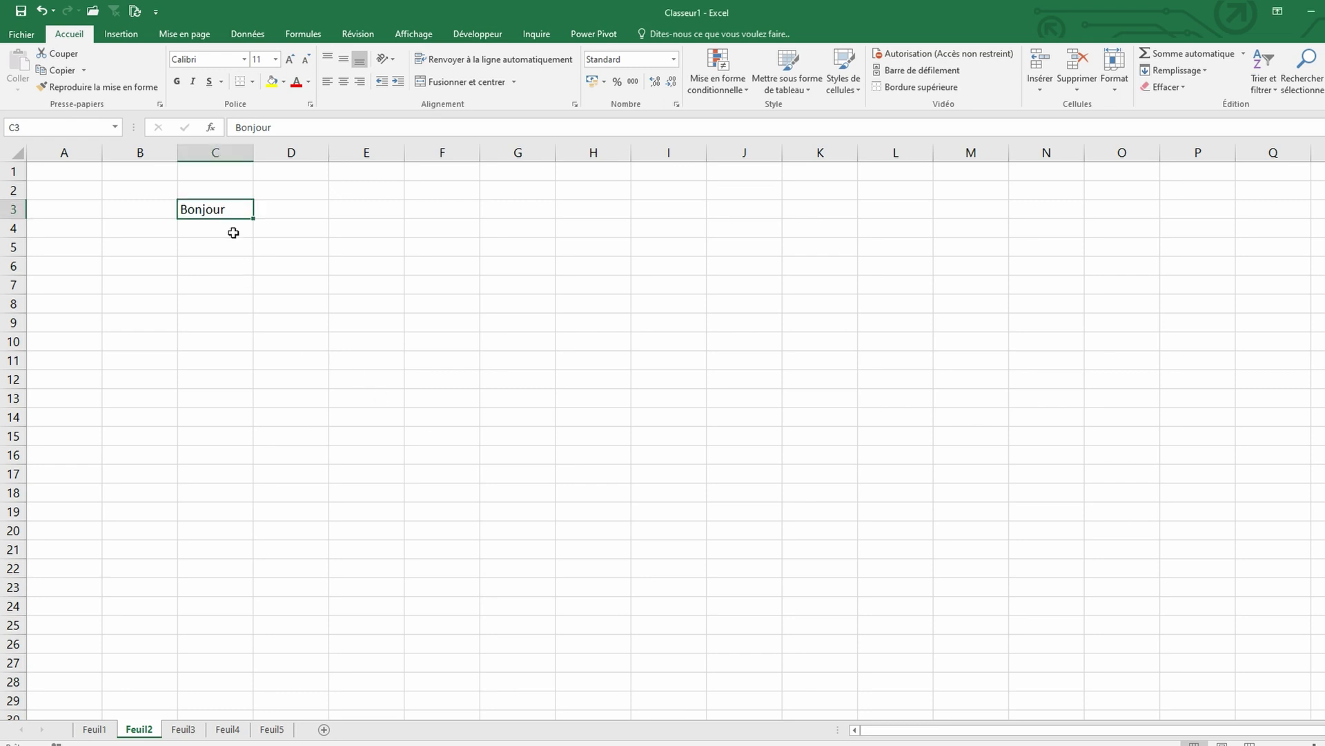
left_click(74, 60)
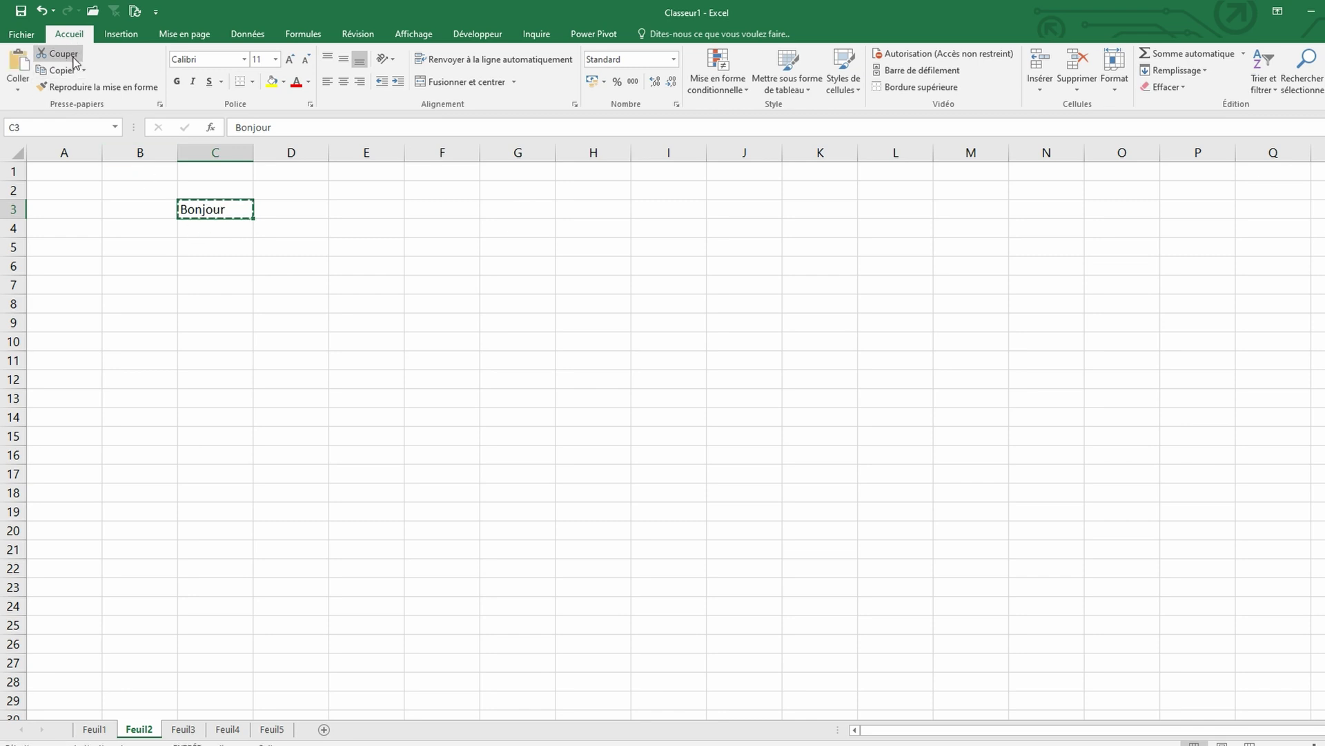
left_click(334, 261)
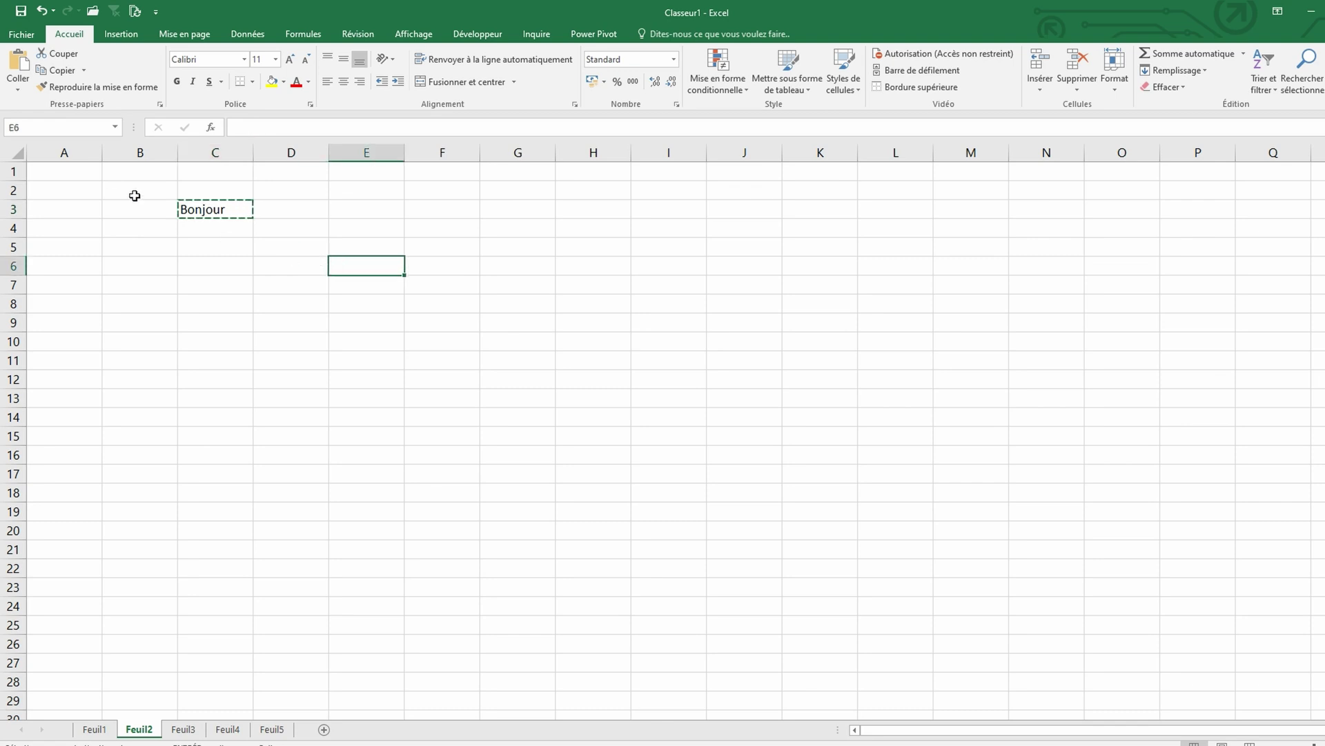
left_click(19, 62)
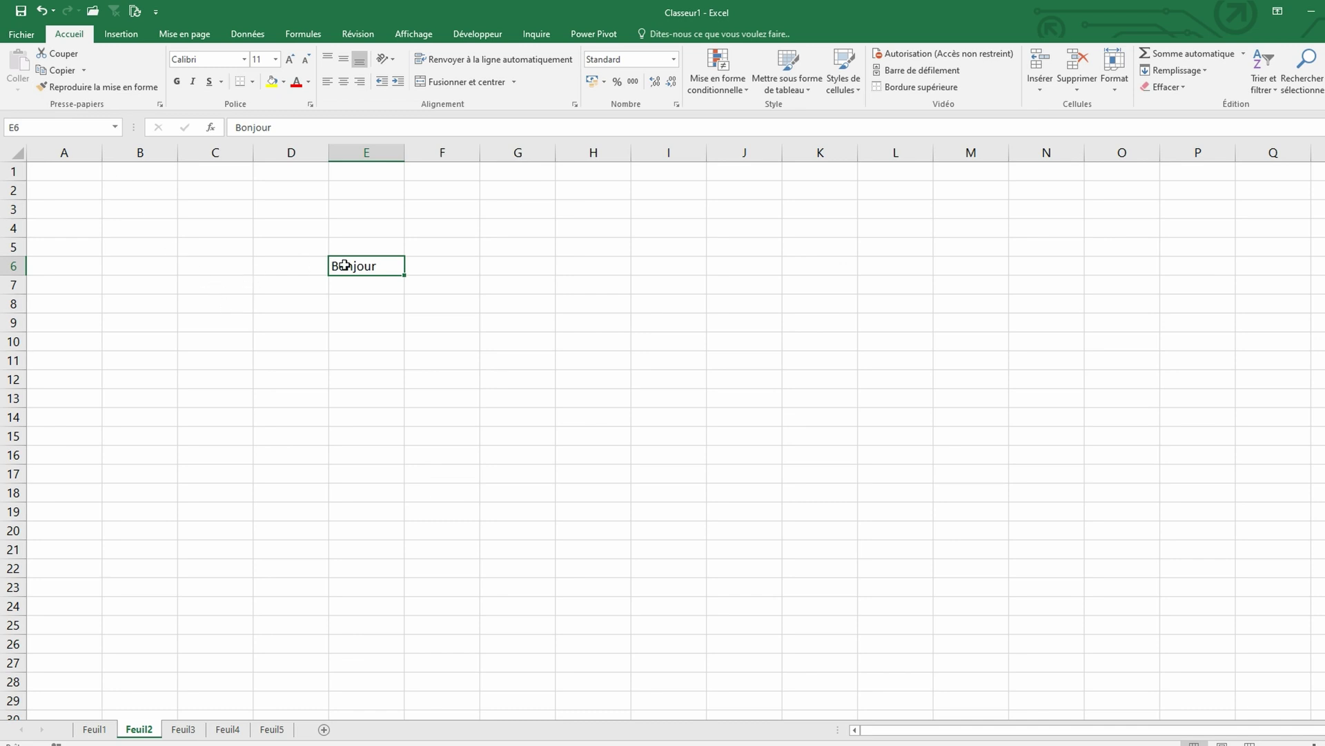
Cut Bonjour from E6 and paste it into C4 through the right-click menu
right_click(384, 265)
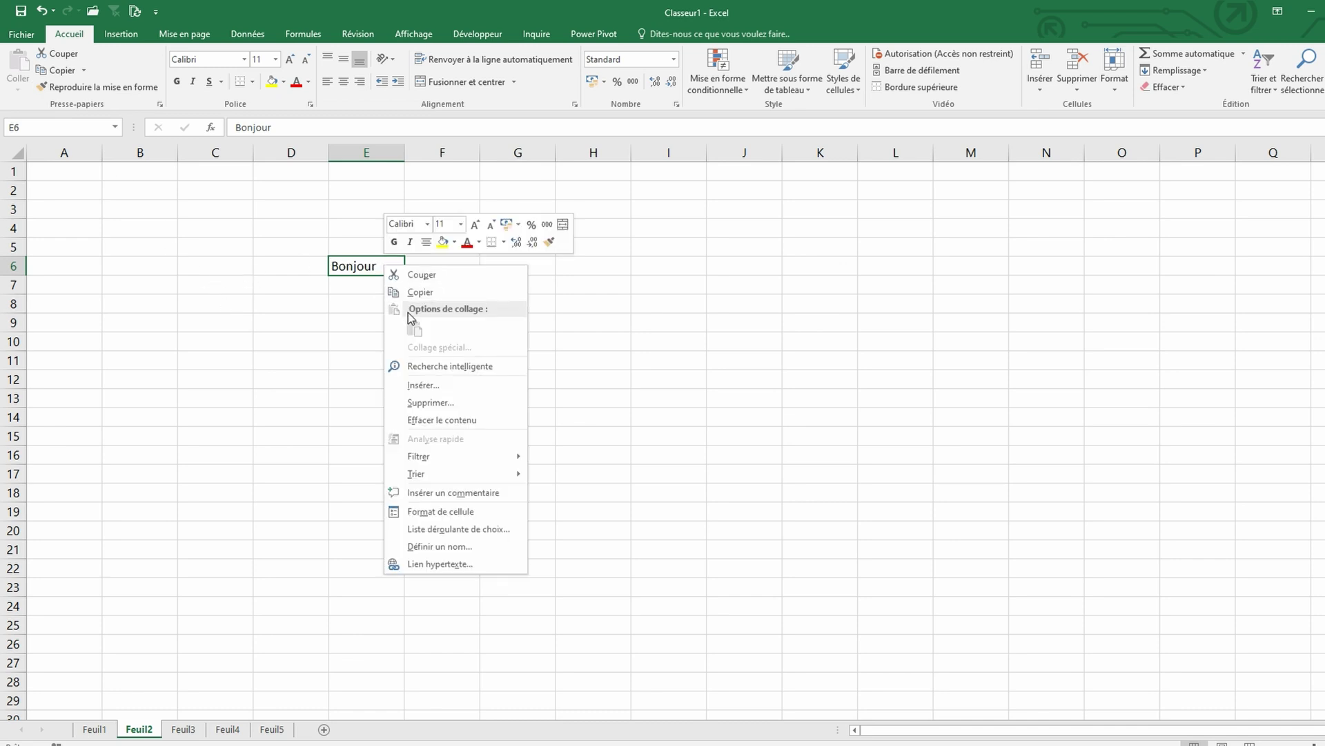
left_click(444, 282)
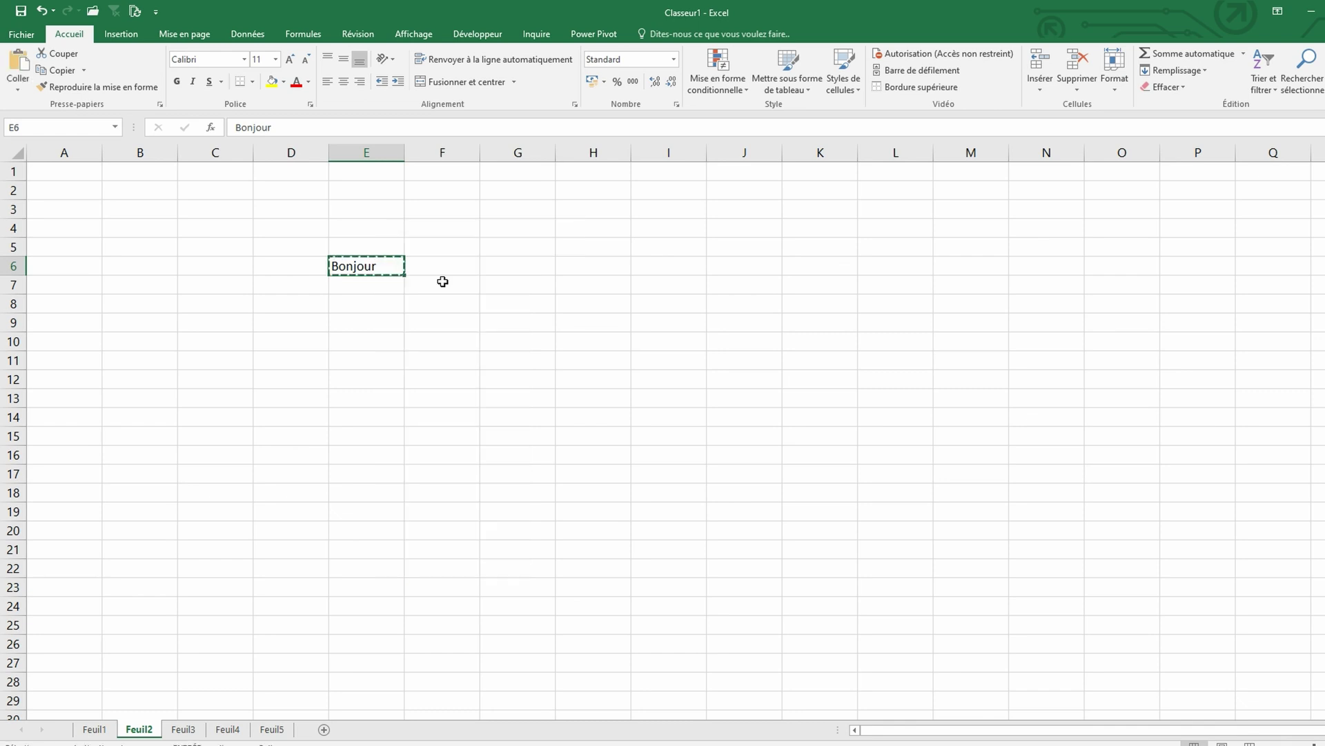
right_click(200, 230)
left_click(232, 292)
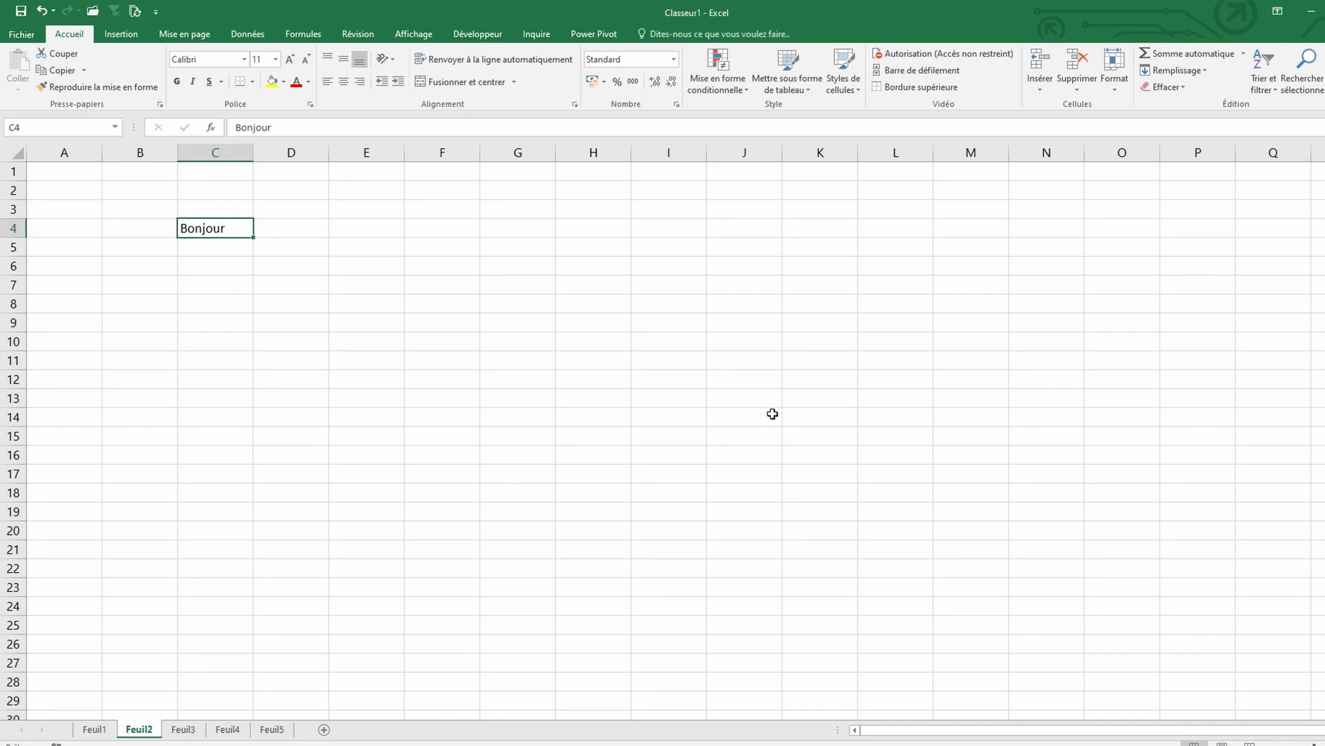
With keyboard shortcuts, cut Bonjour from C4 into C7, then move the C7:C10 list to F7
key("ctrl+c")
key("Down")
key("Down")
key("Down")
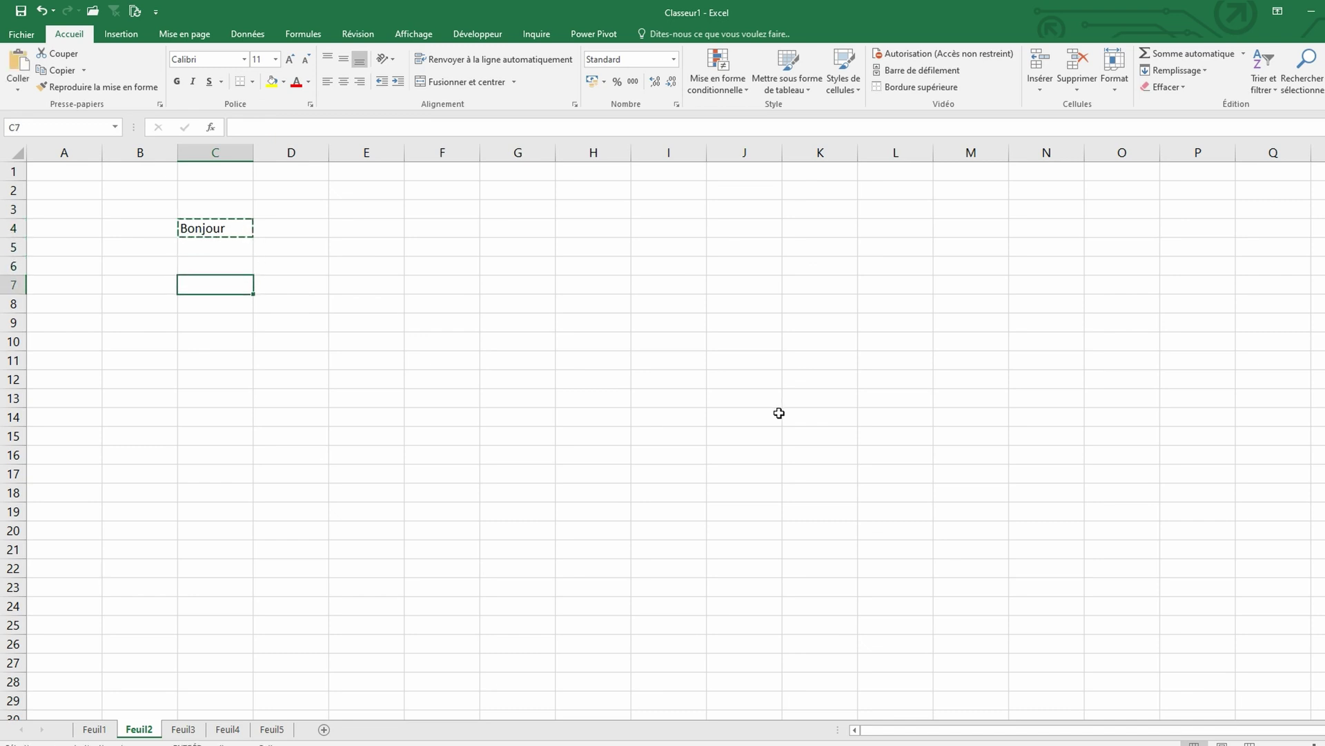
key("ctrl+v")
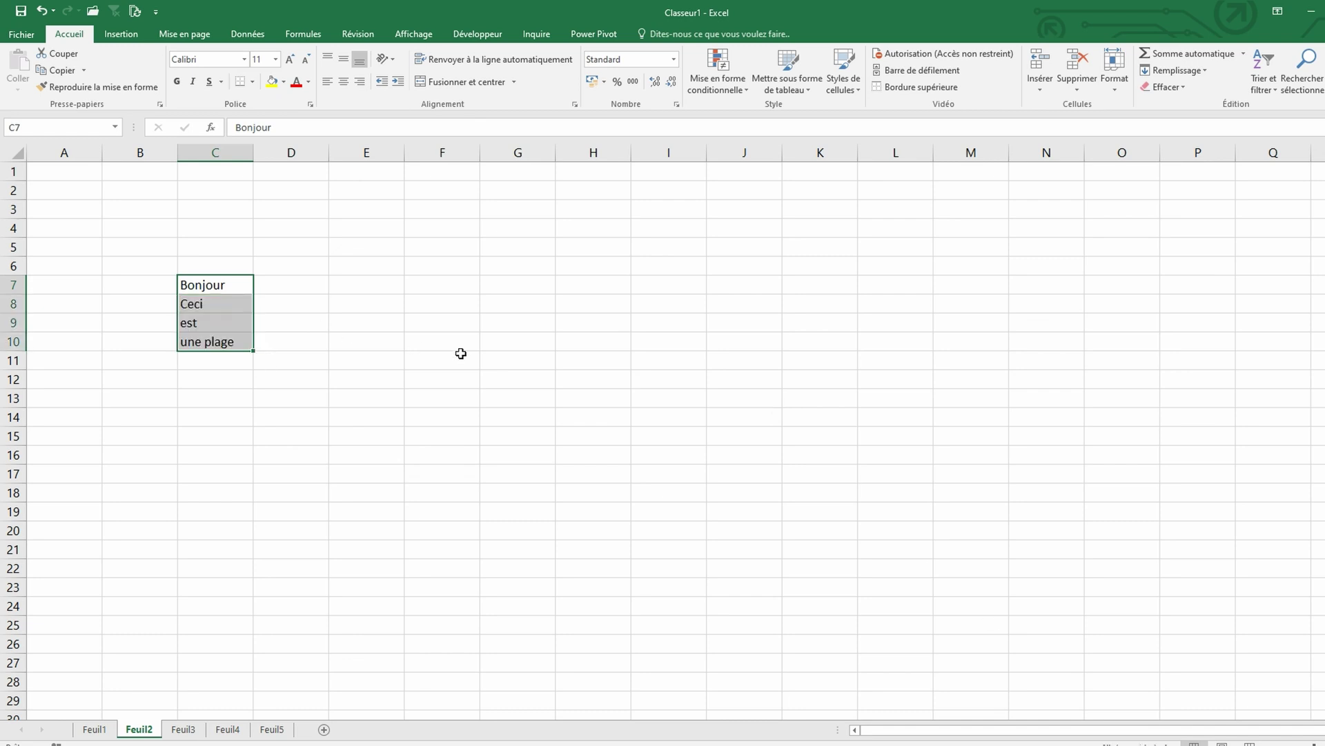
key("ctrl+c")
key("Right")
key("Right")
key("Right")
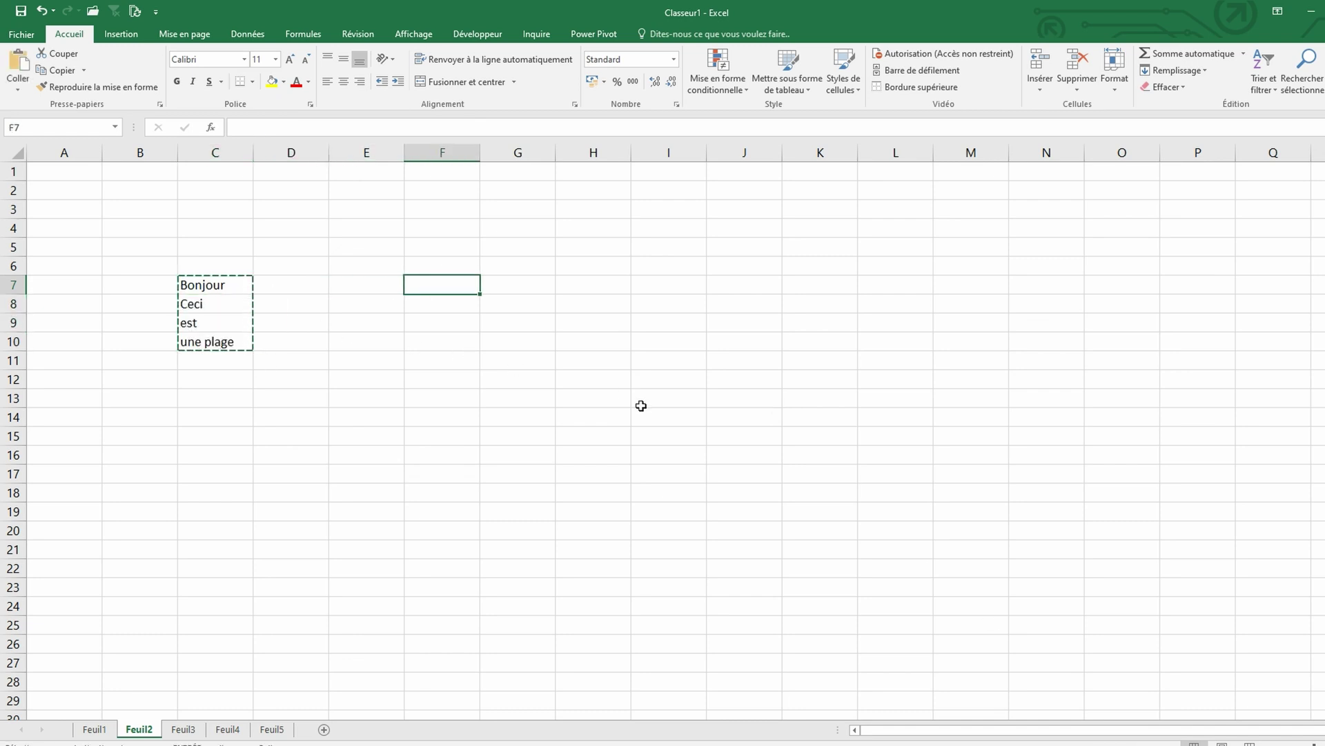
key("ctrl+v")
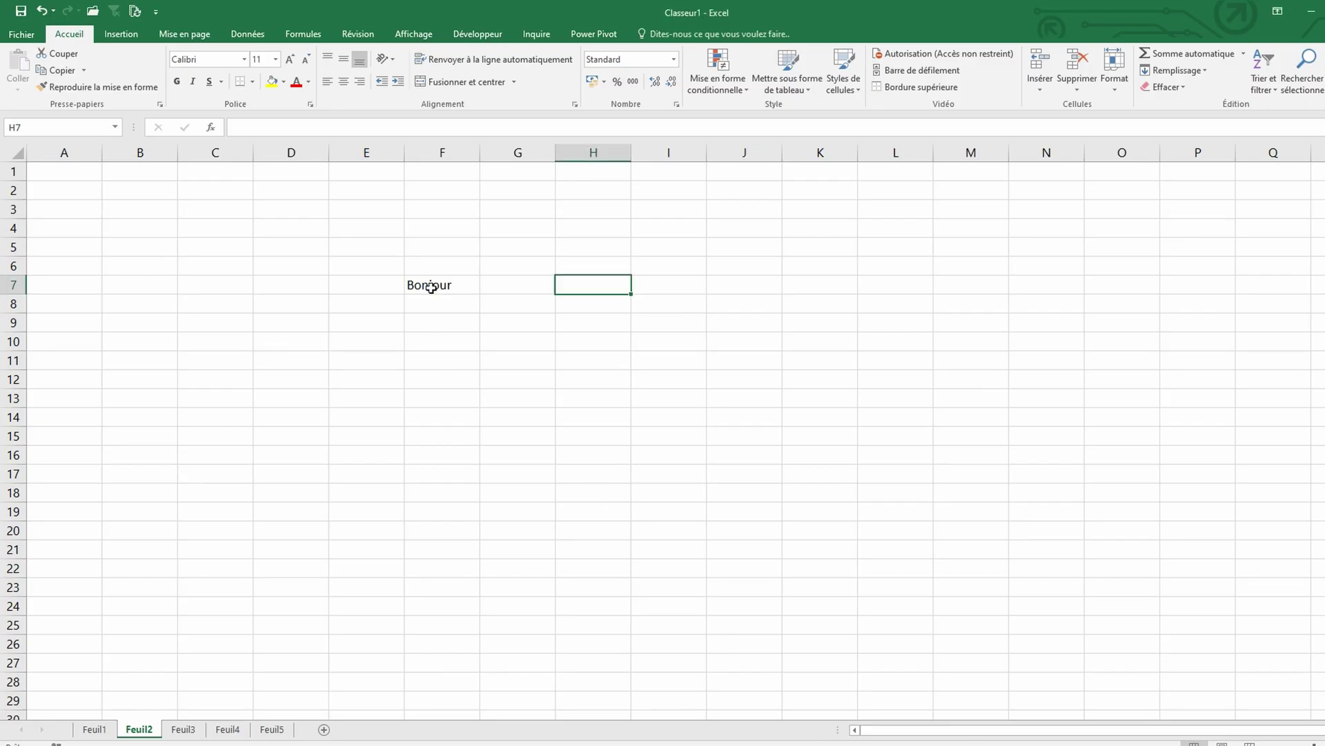
Copy Bonjour from F7 into F9 using the ribbon Copier and Coller
left_click(429, 285)
left_click(65, 69)
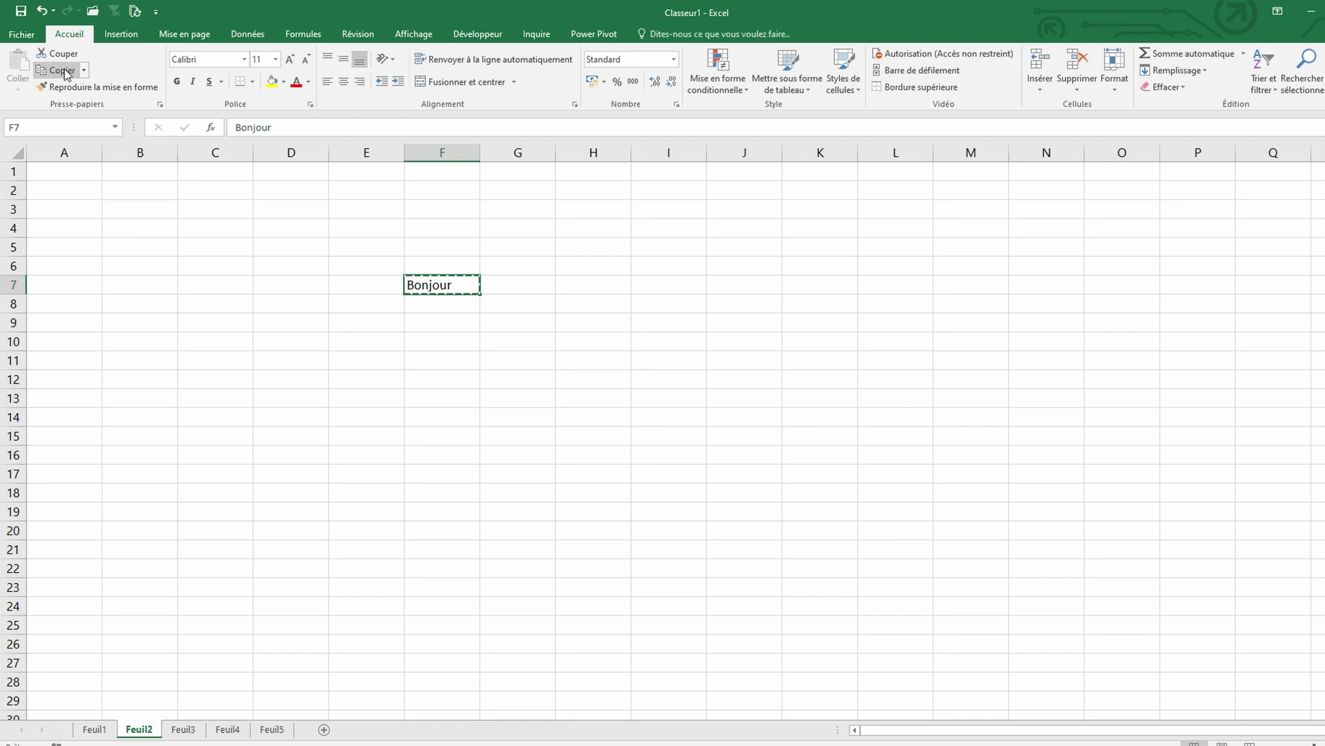
left_click(416, 323)
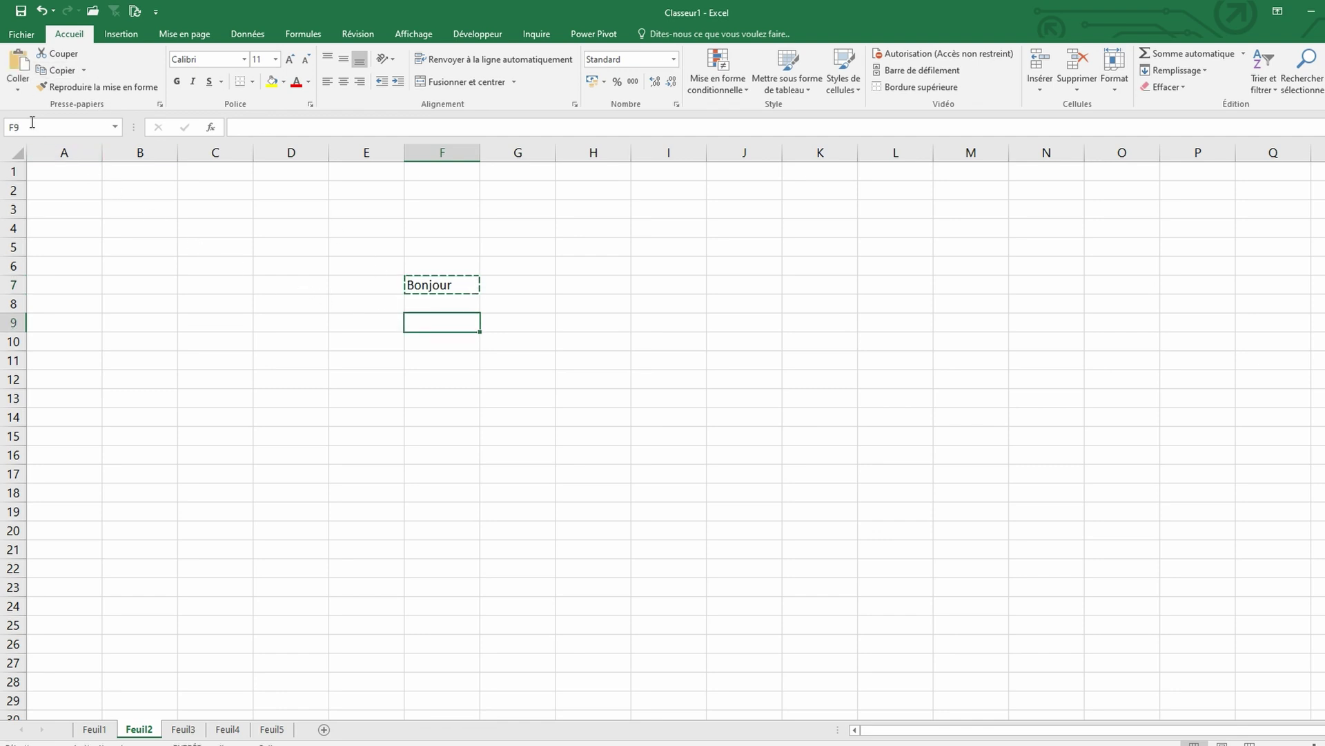
left_click(18, 62)
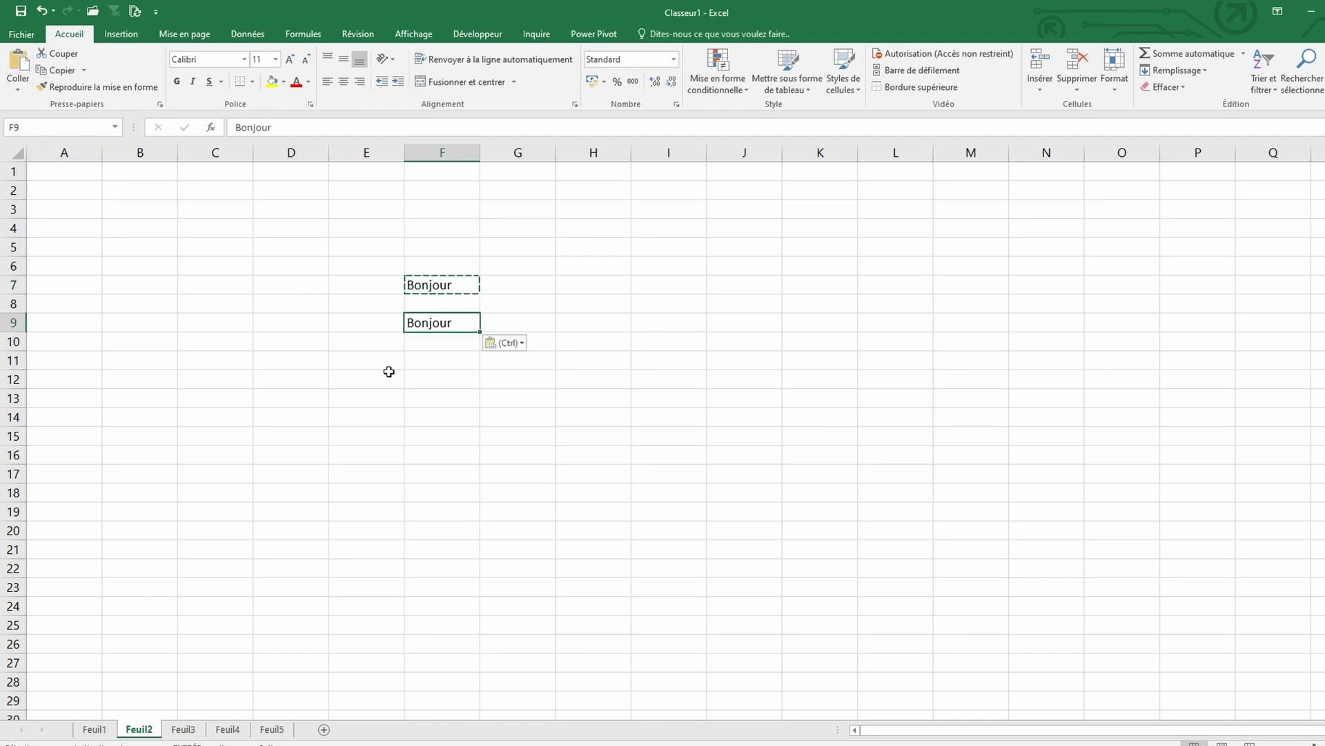
Copy Bonjour from F7 into F11 through the right-click menu
right_click(467, 285)
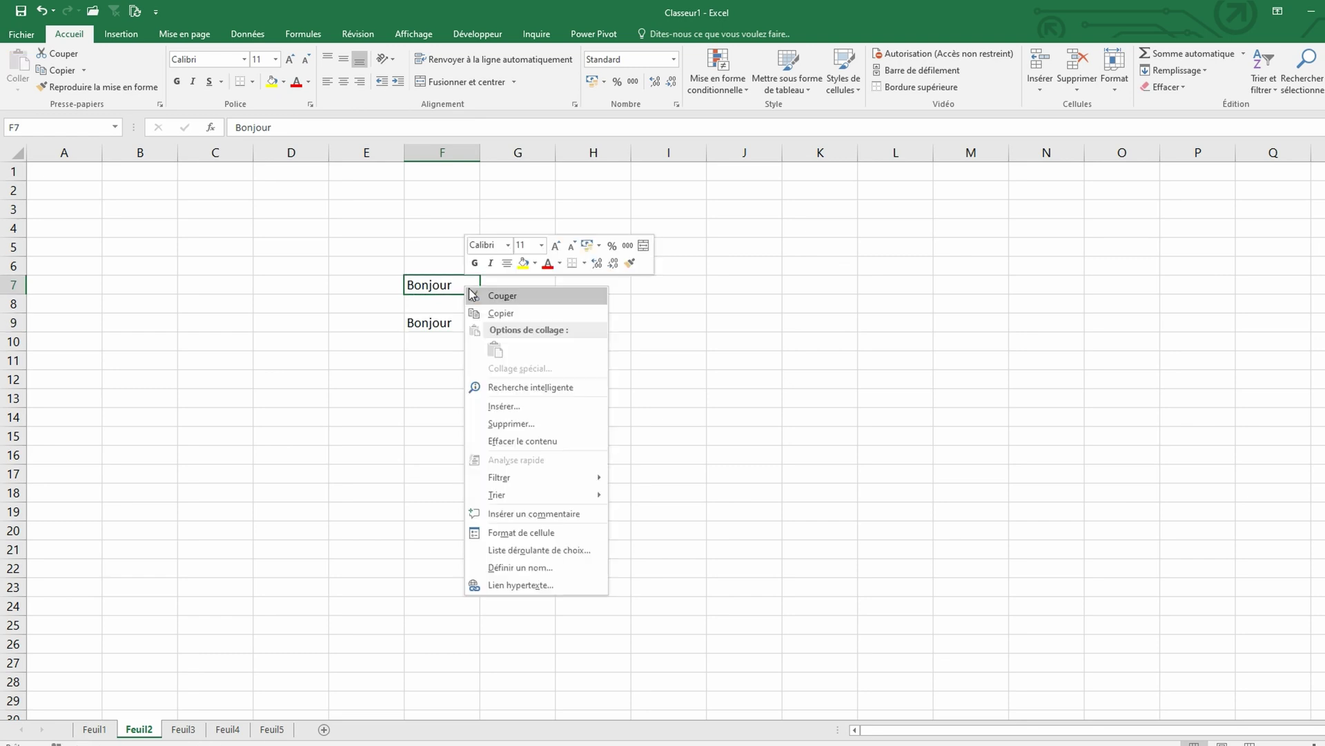
left_click(515, 316)
right_click(461, 359)
left_click(494, 425)
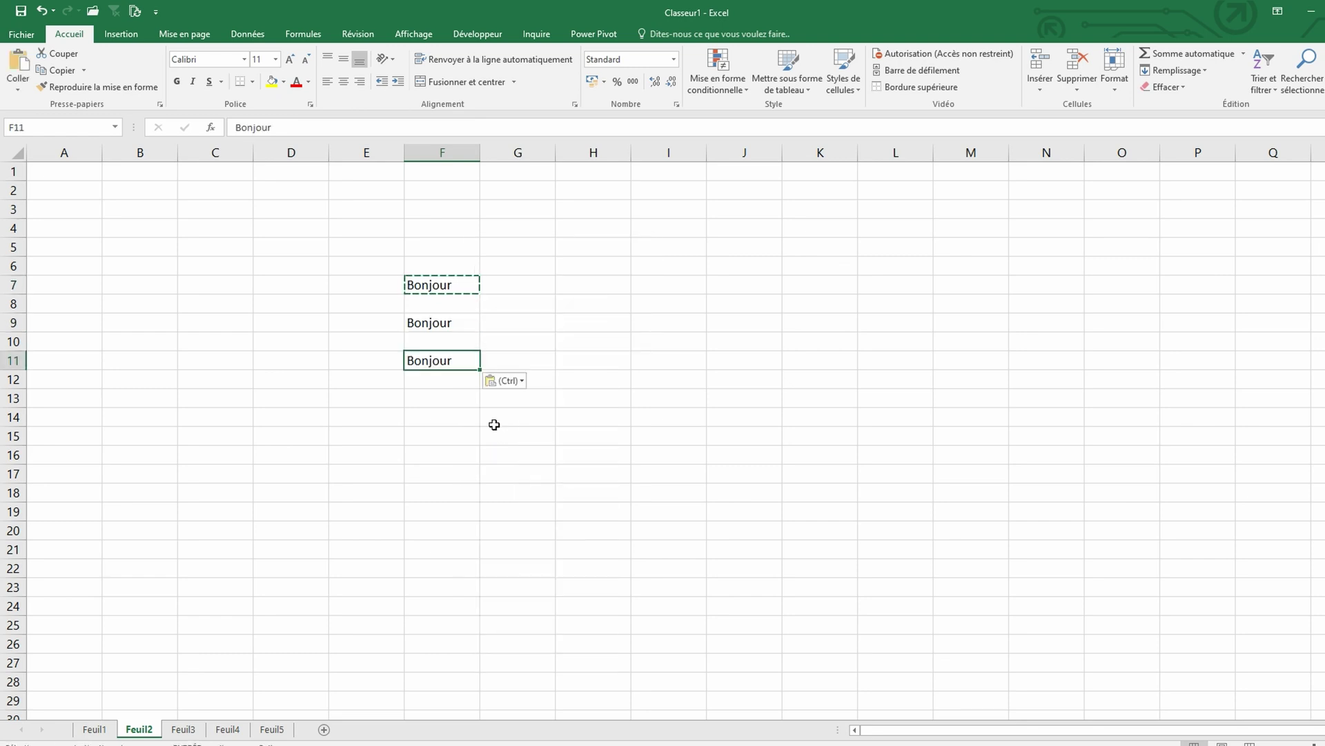
Cancel the pending copy, then copy F7 into F13 with Ctrl+C and Ctrl+V
left_click(497, 421)
key("Escape")
left_click(453, 285)
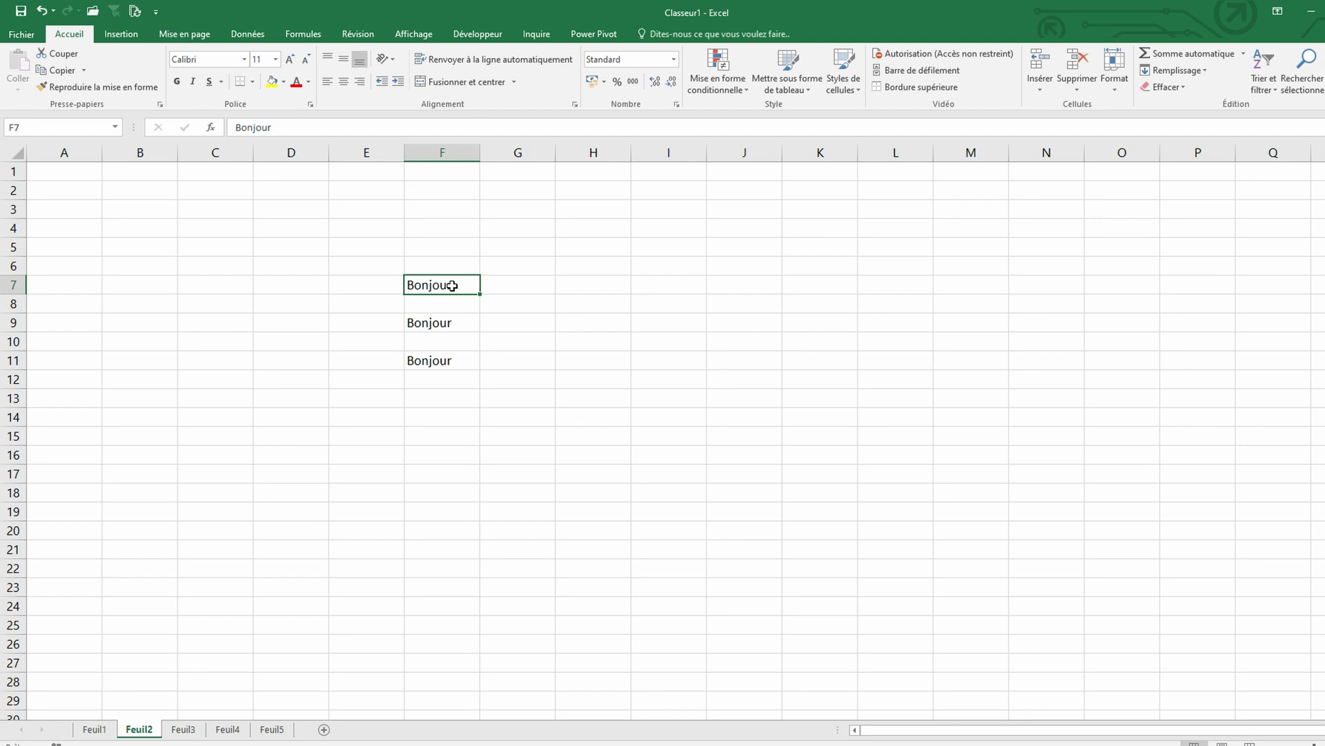
key("ctrl+c")
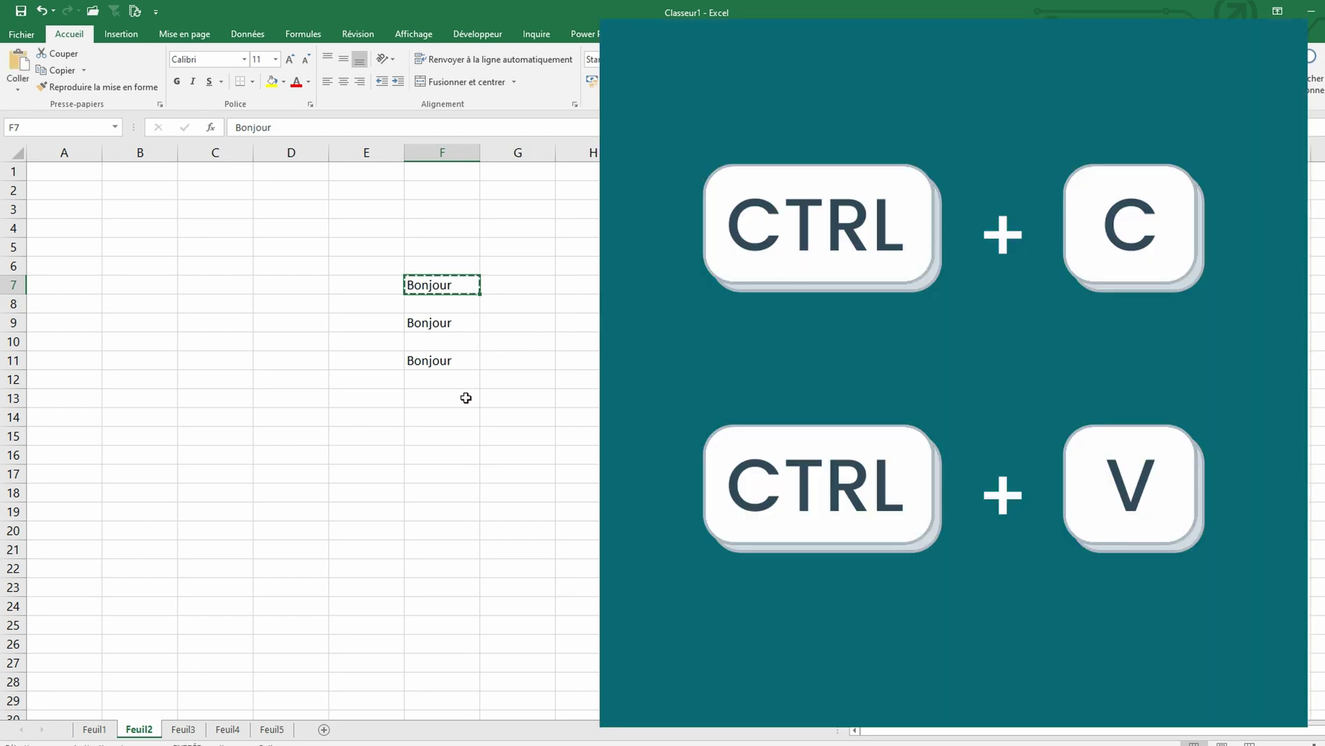
left_click(466, 398)
key("ctrl+v")
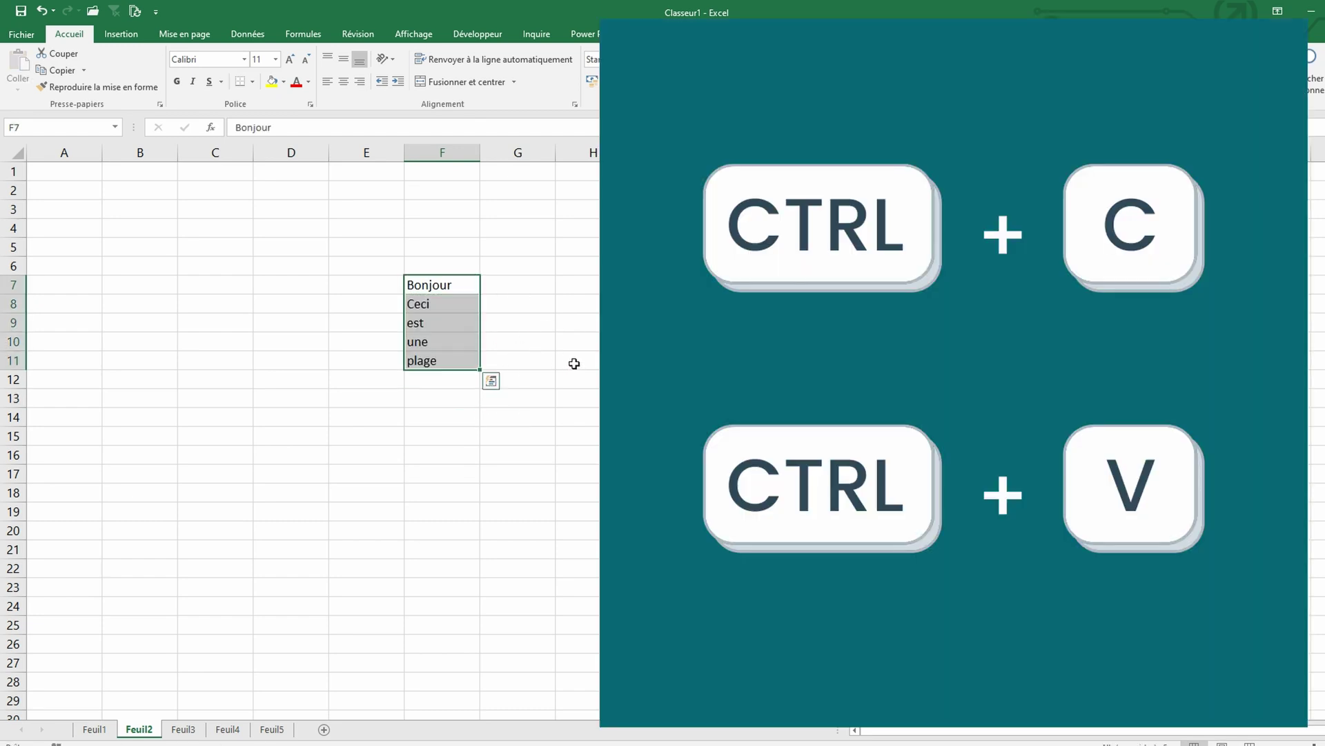
Copy the five-word list in F7:F11 into D7:D11
key("ctrl+c")
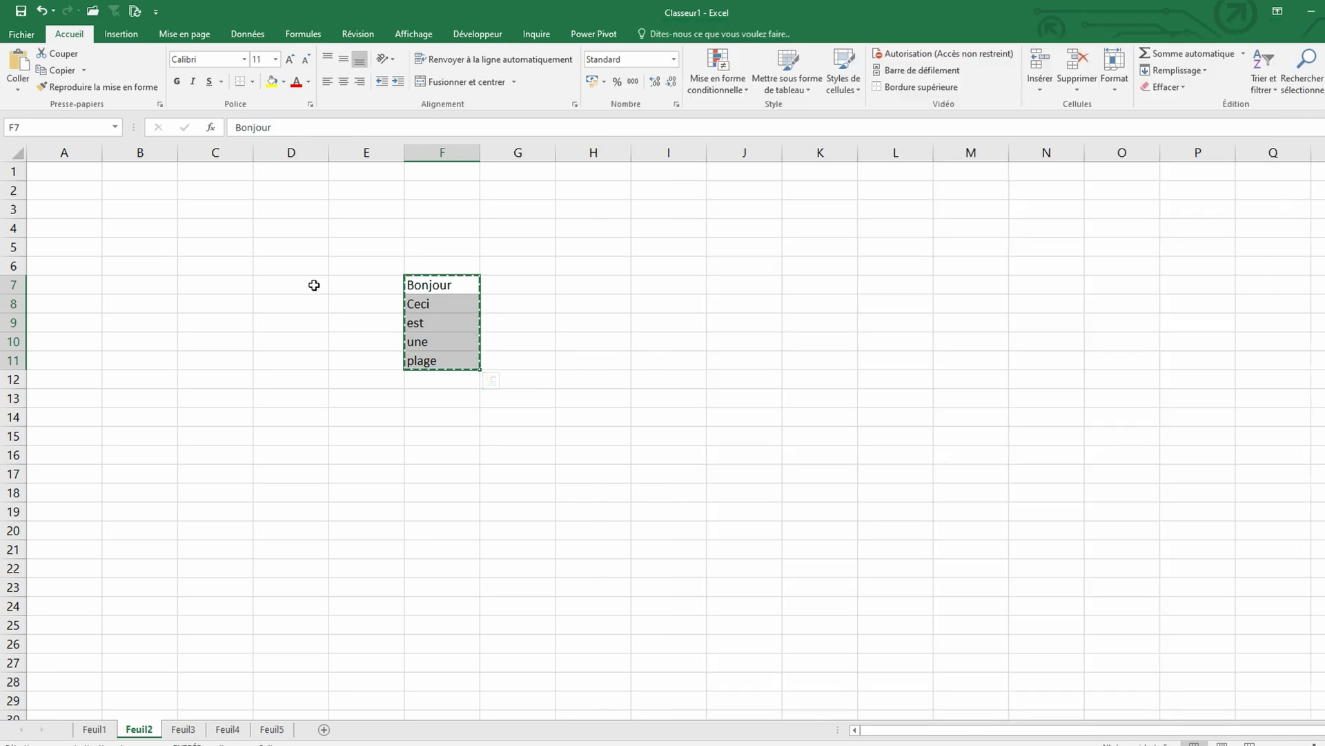
left_click(314, 285)
key("ctrl+v")
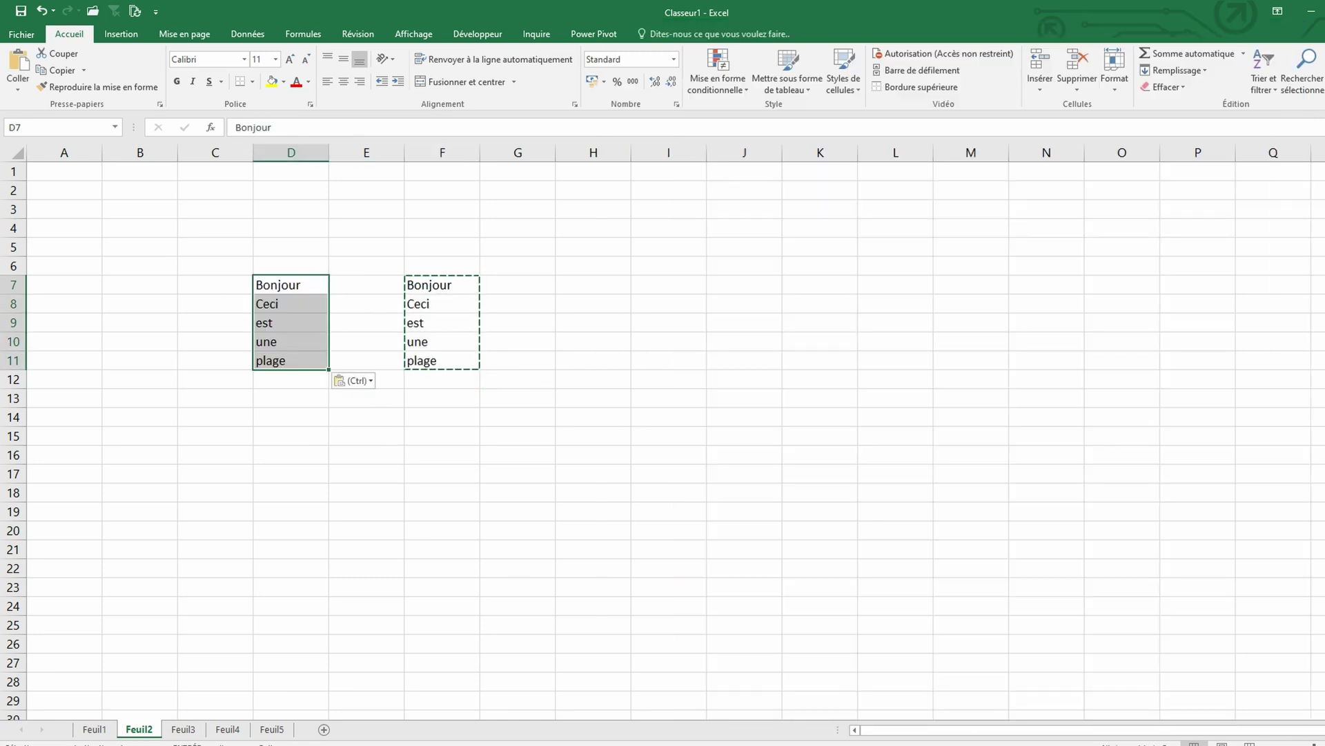
key("alt+Tab")
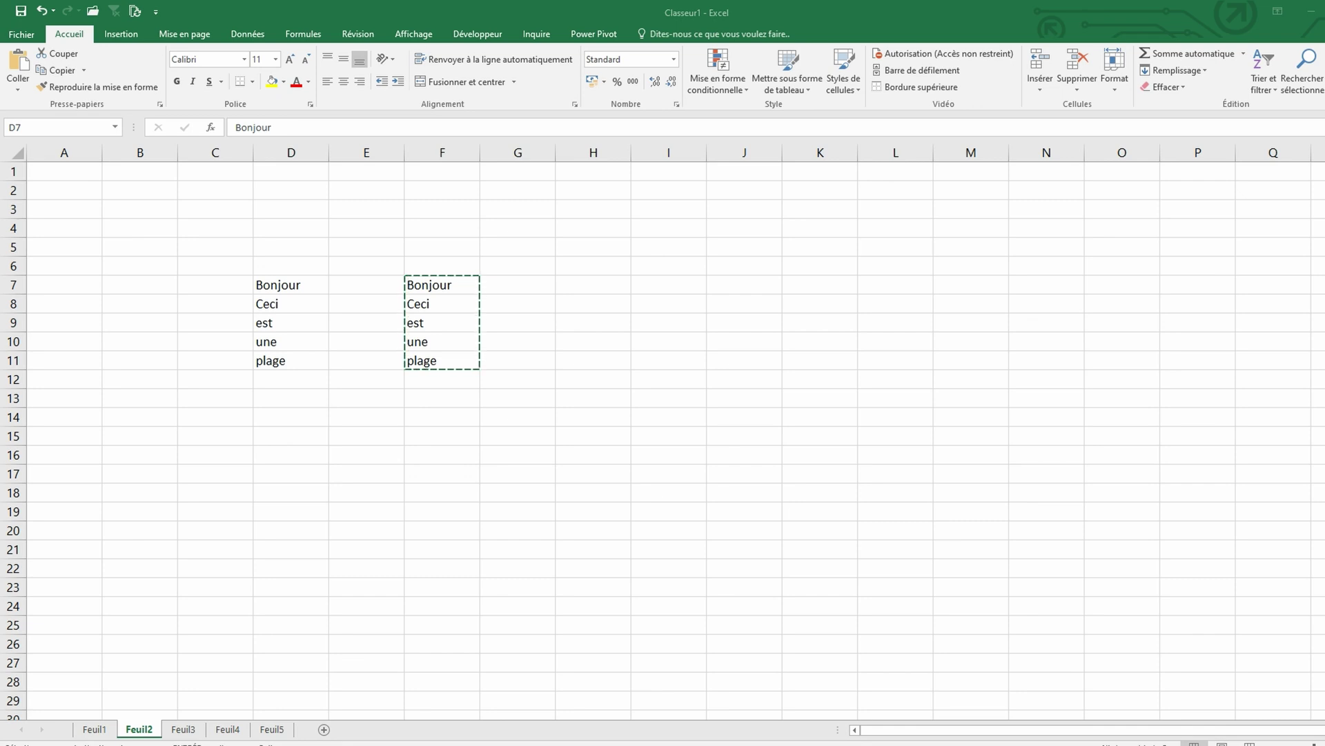
Paste three more copies of Bonjour down column F, ending at F16
left_click(458, 419)
key("ctrl+v")
left_click(457, 437)
key("ctrl+v")
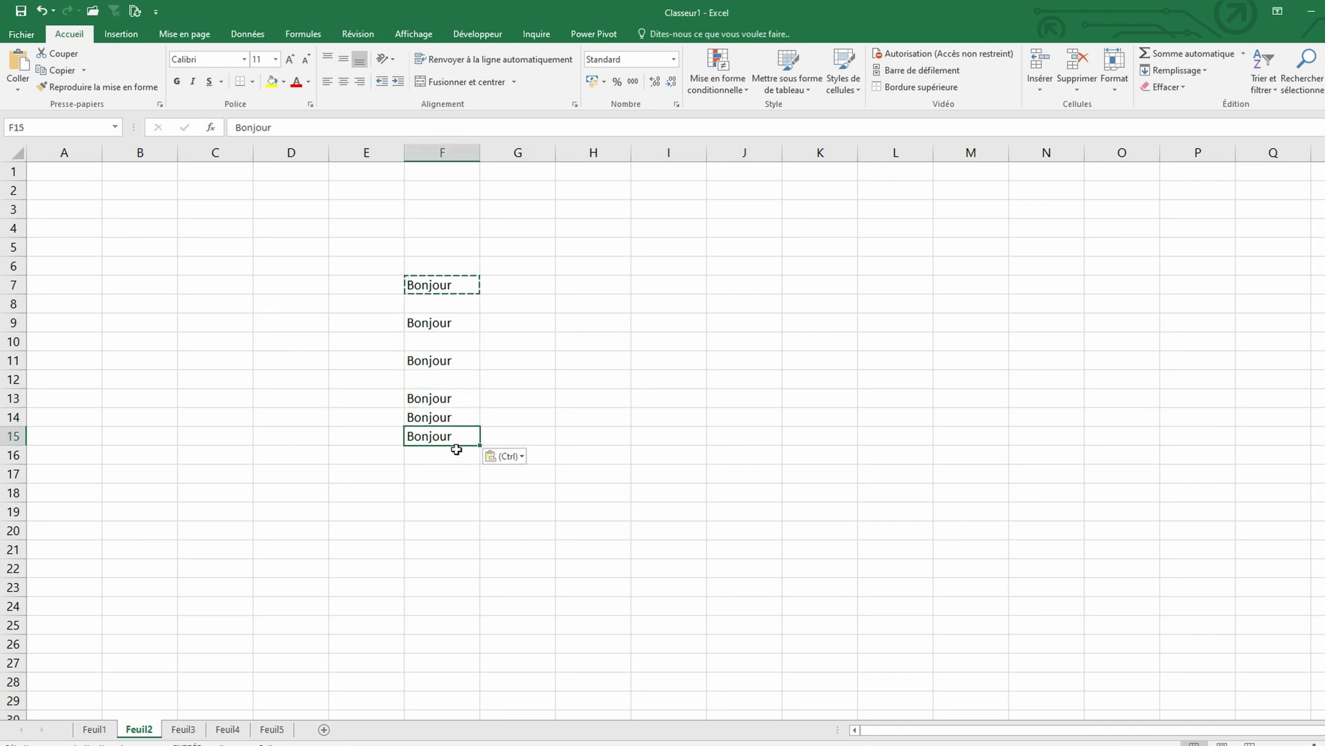
left_click(456, 452)
key("ctrl+v")
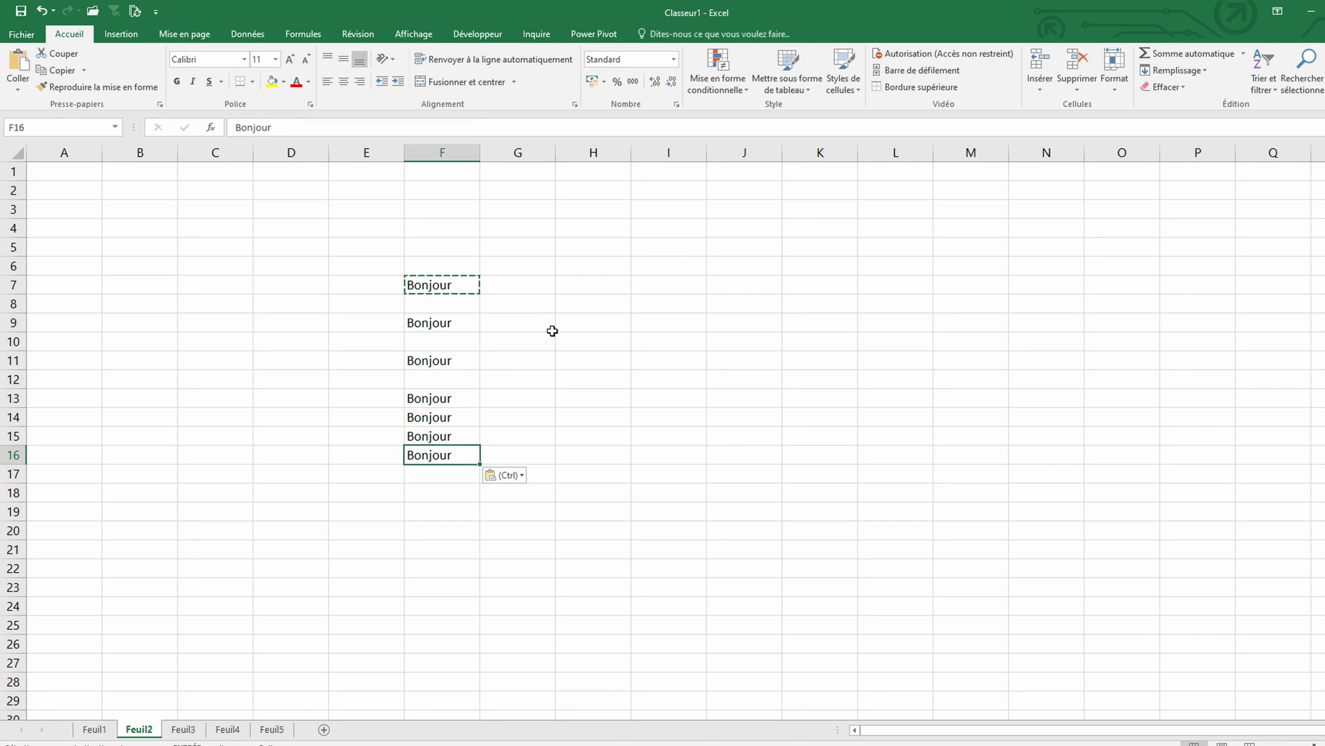
Enter the word test in cell H7
key("Up")
key("Up")
key("Up")
key("Up")
key("Up")
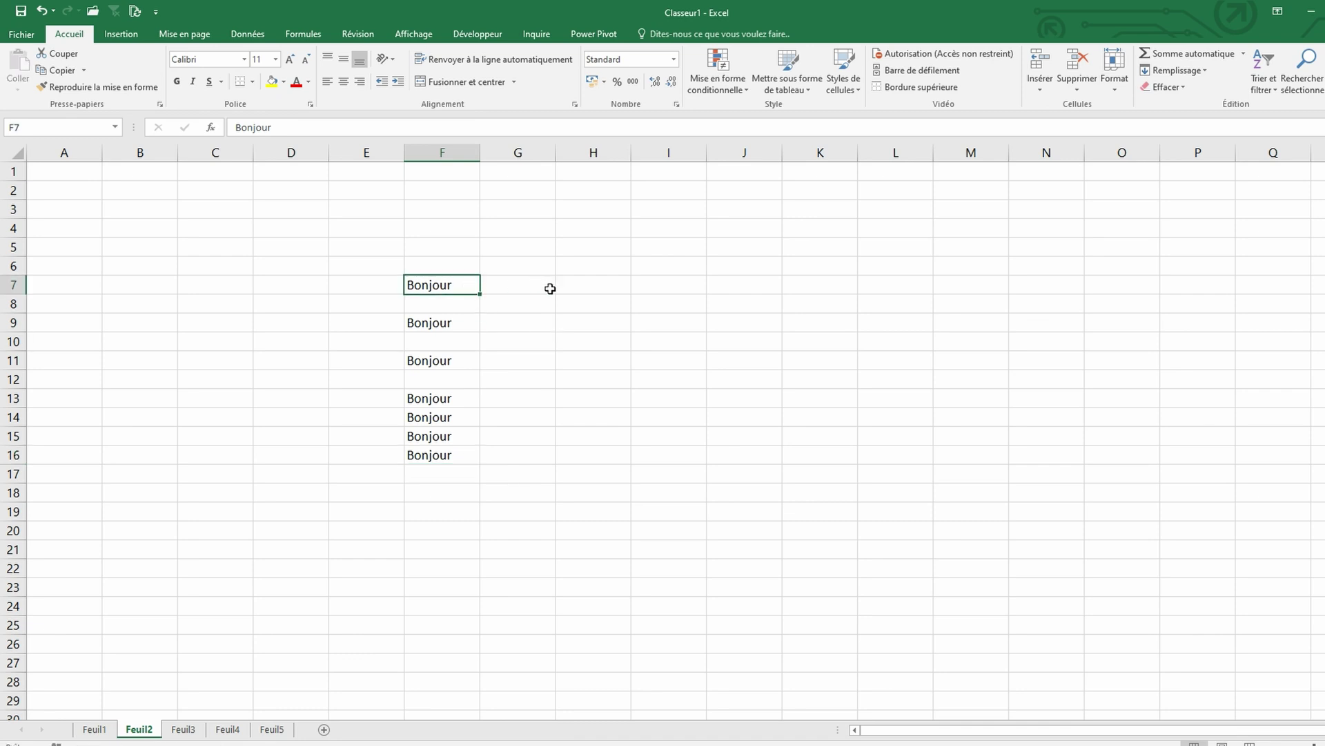
left_click(606, 287)
type("test")
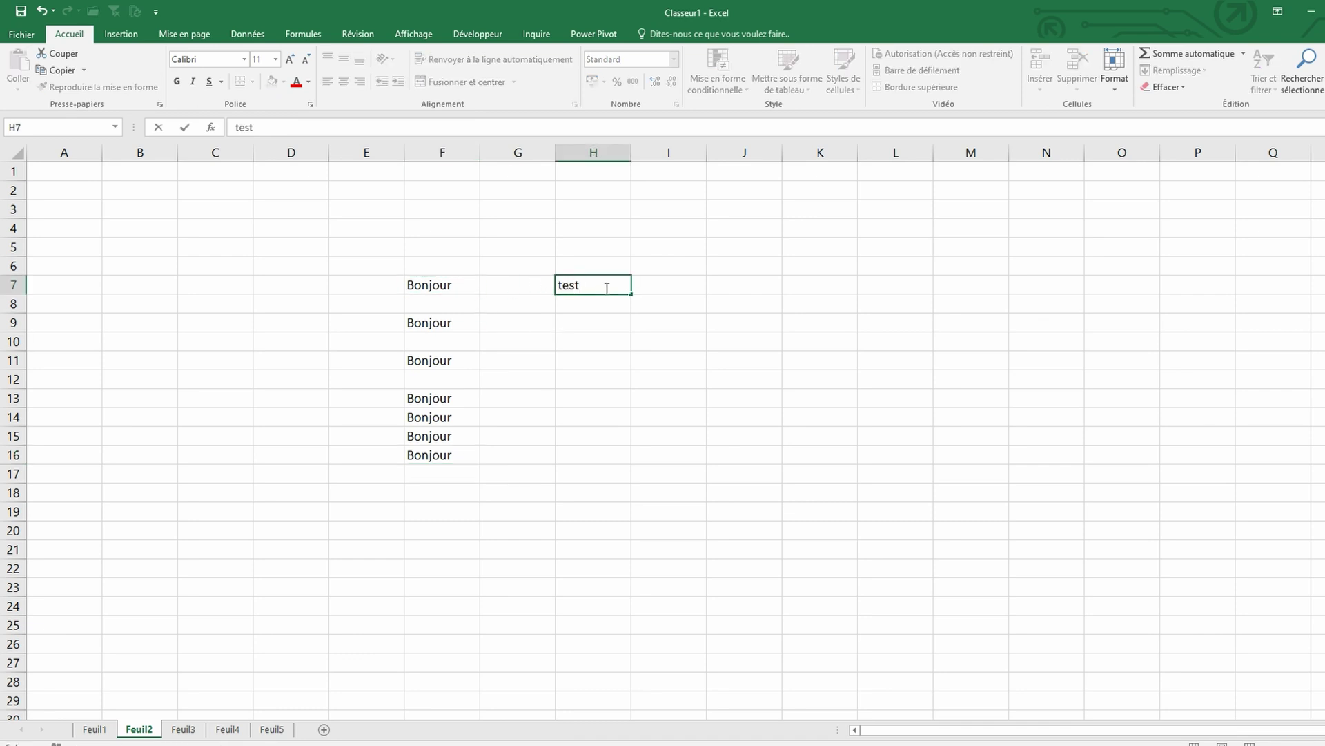
key("Return")
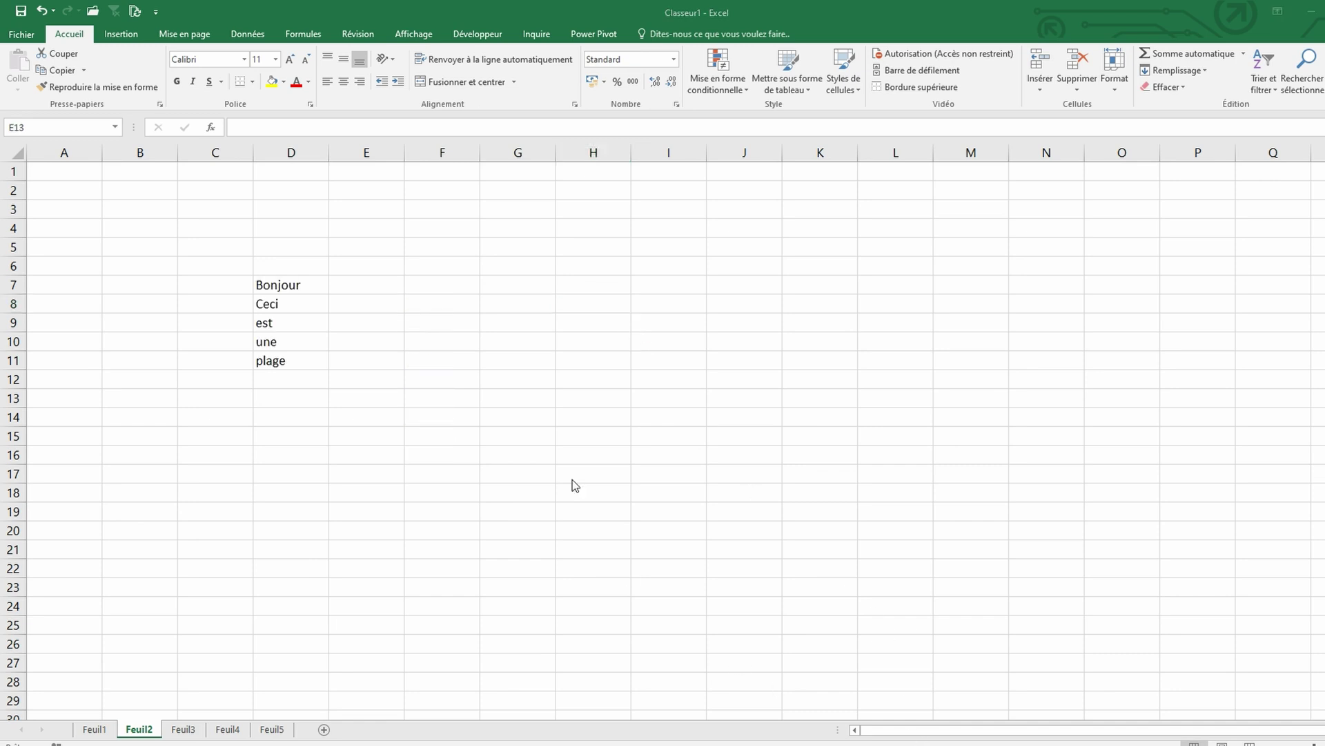
Copy the D7:D11 list and paste it with Transposer across D3:H3
left_click_drag(278, 283, 288, 360)
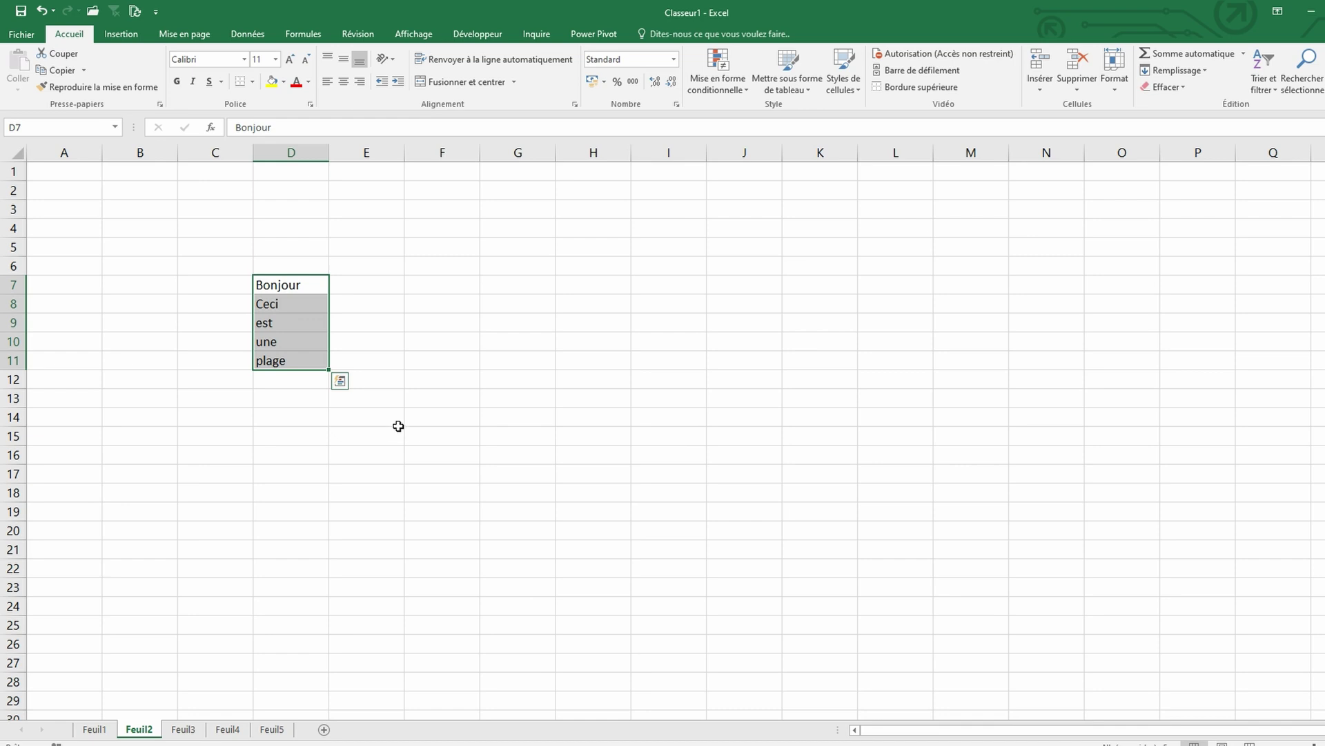
key("ctrl+c")
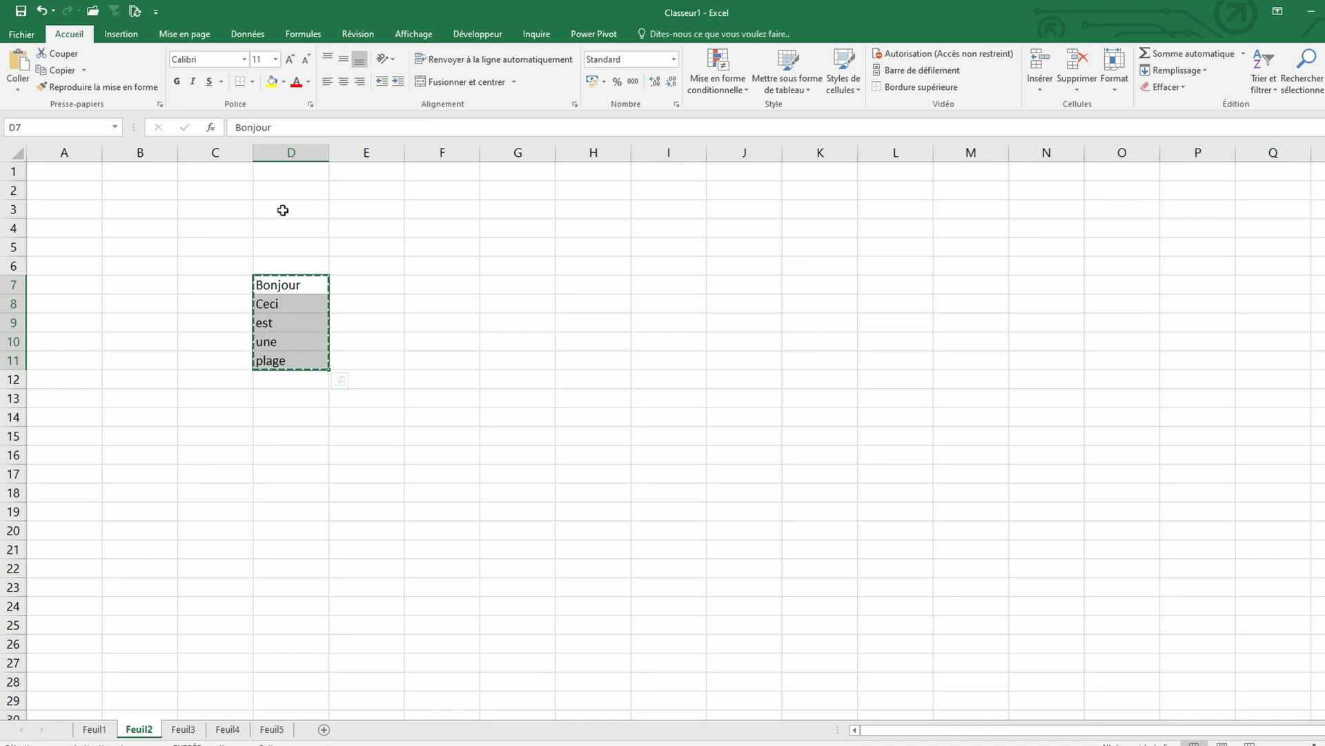
right_click(284, 210)
left_click(15, 86)
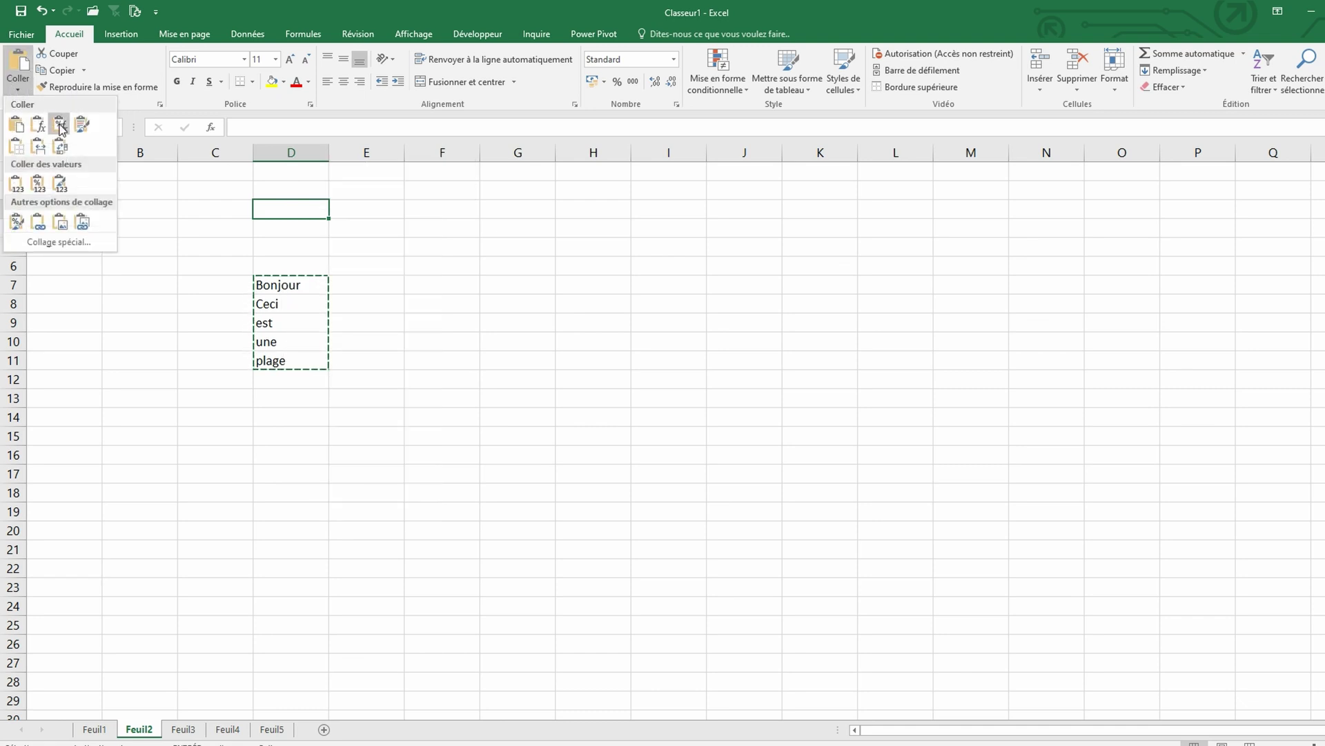
left_click(61, 145)
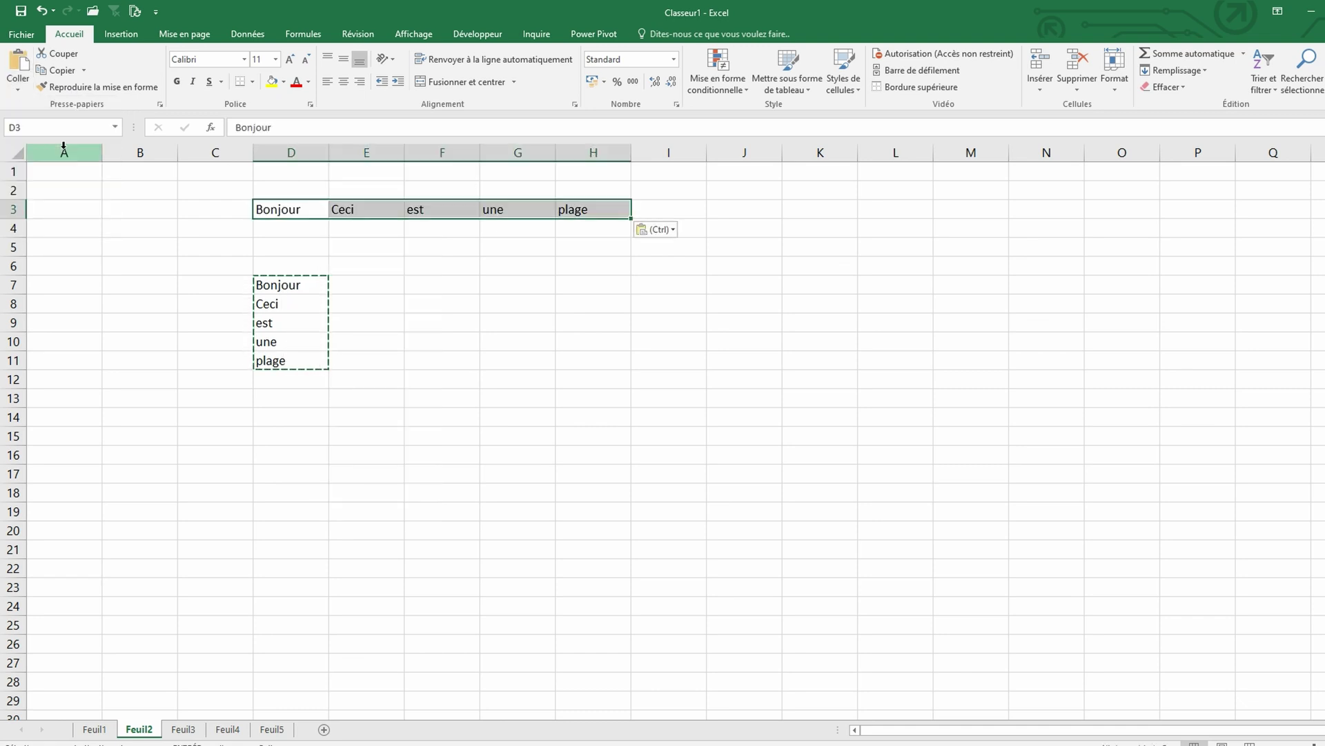
left_click(622, 366)
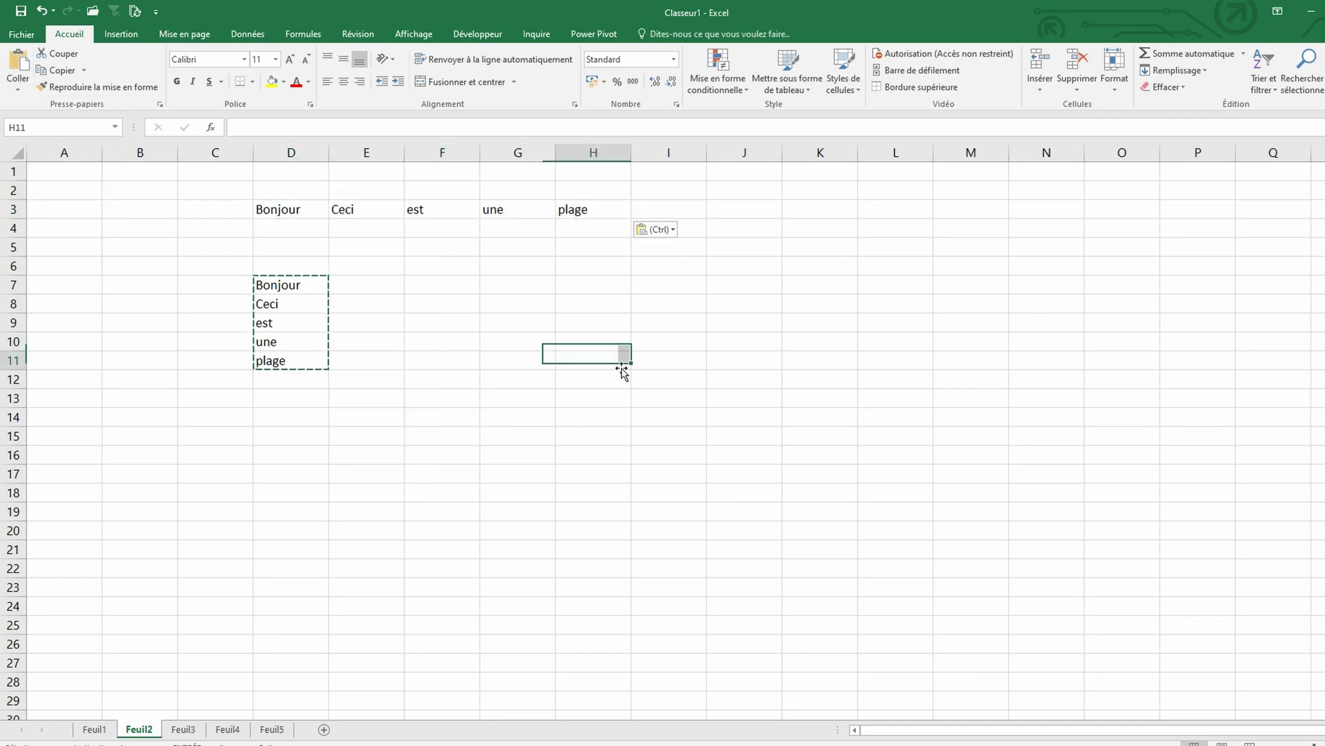
left_click(128, 211)
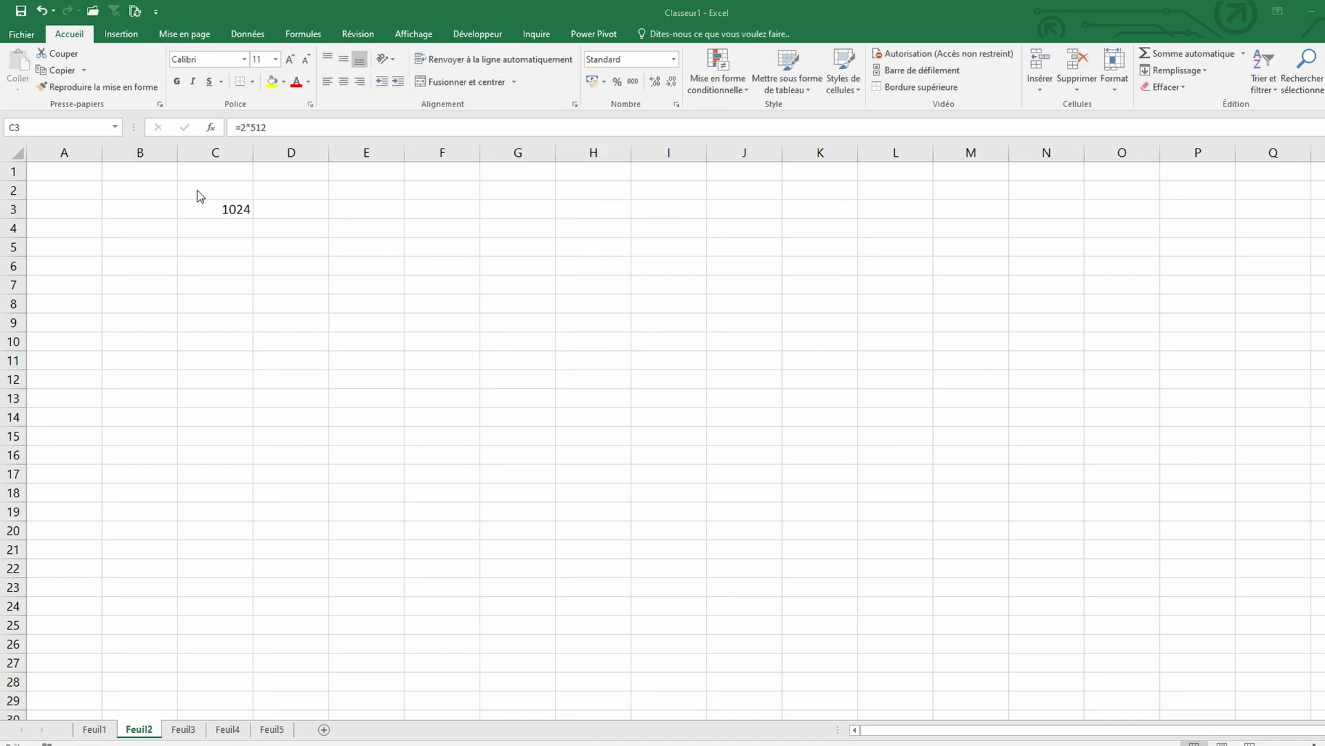
Copy the =2*512 formula (1024) from C3 and paste it into C5
left_click(214, 210)
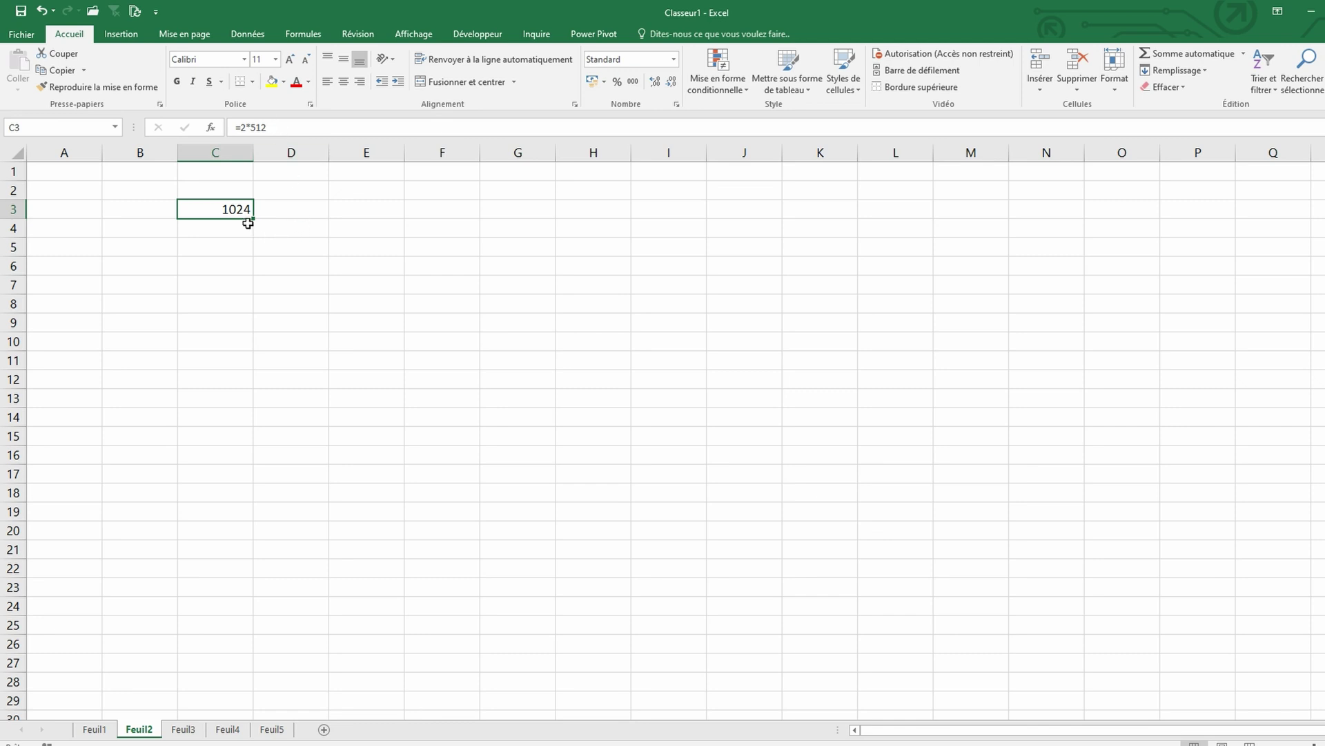
key("ctrl+c")
left_click(231, 247)
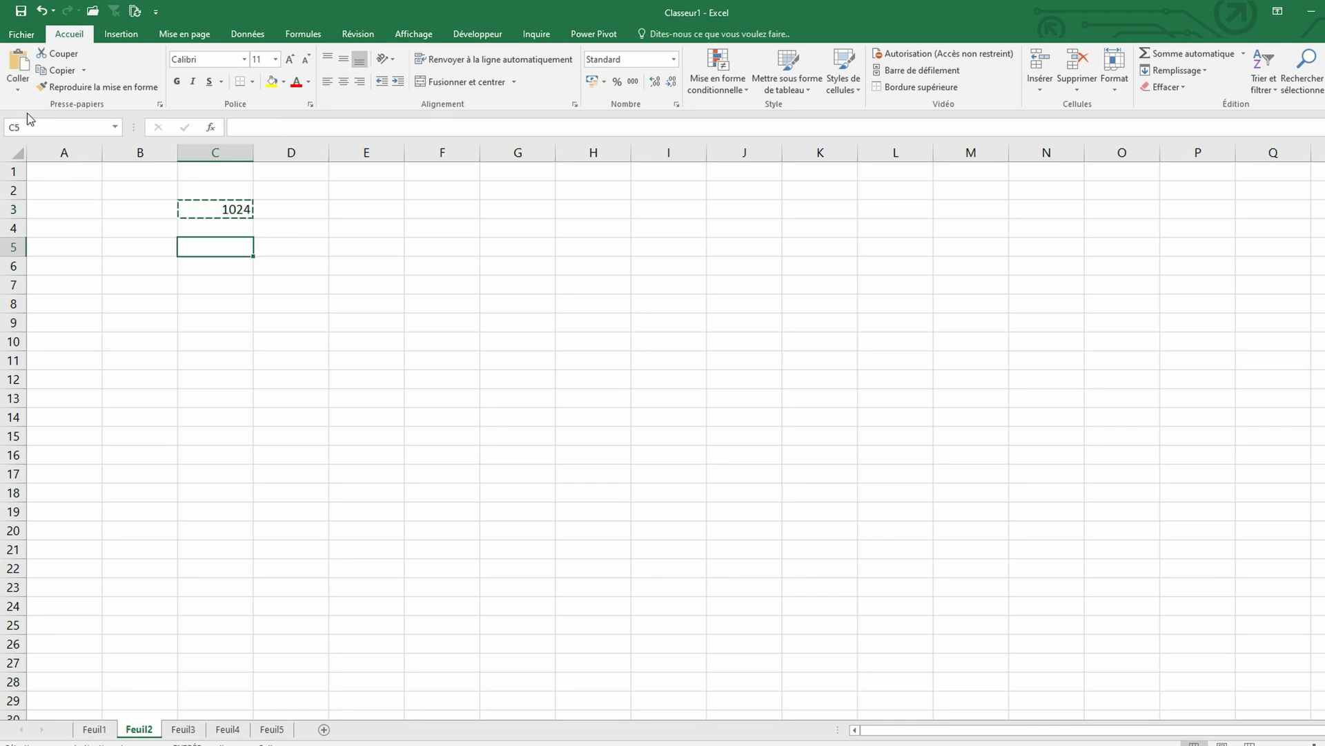
left_click(17, 88)
left_click(22, 183)
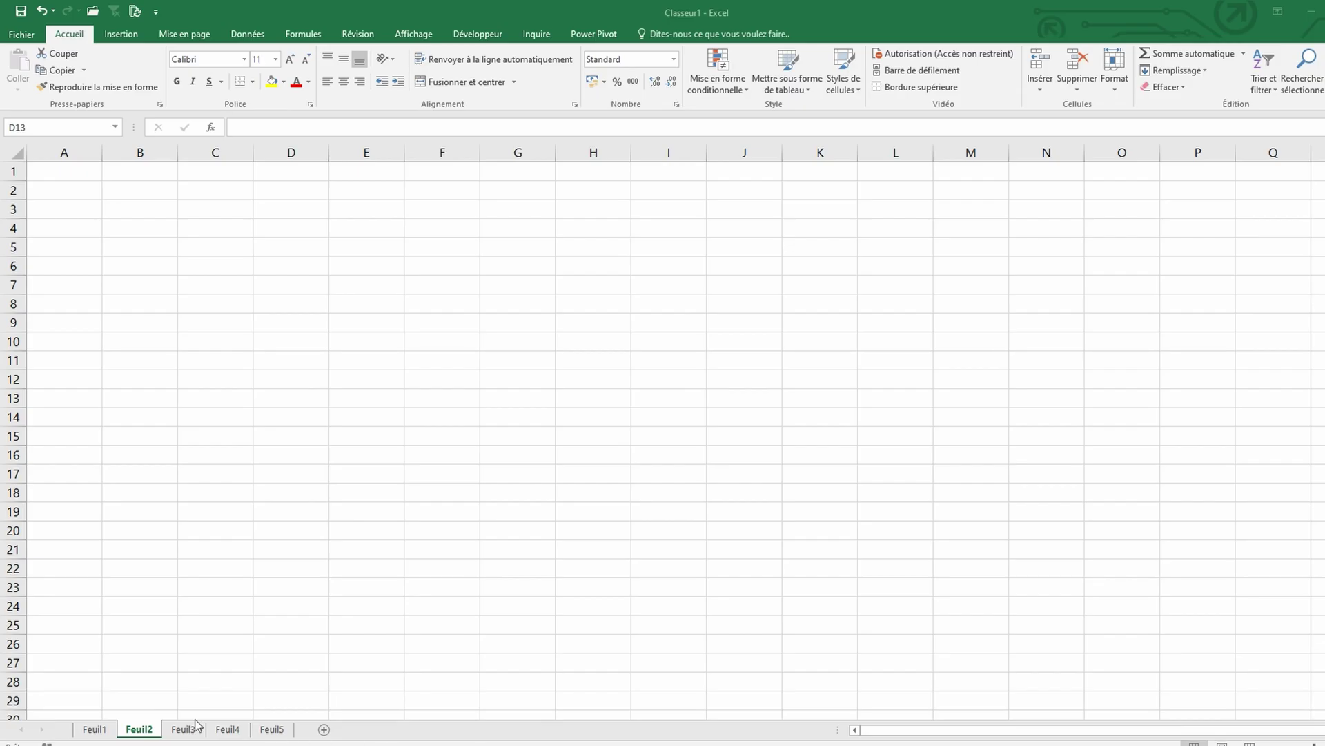
left_click(156, 733)
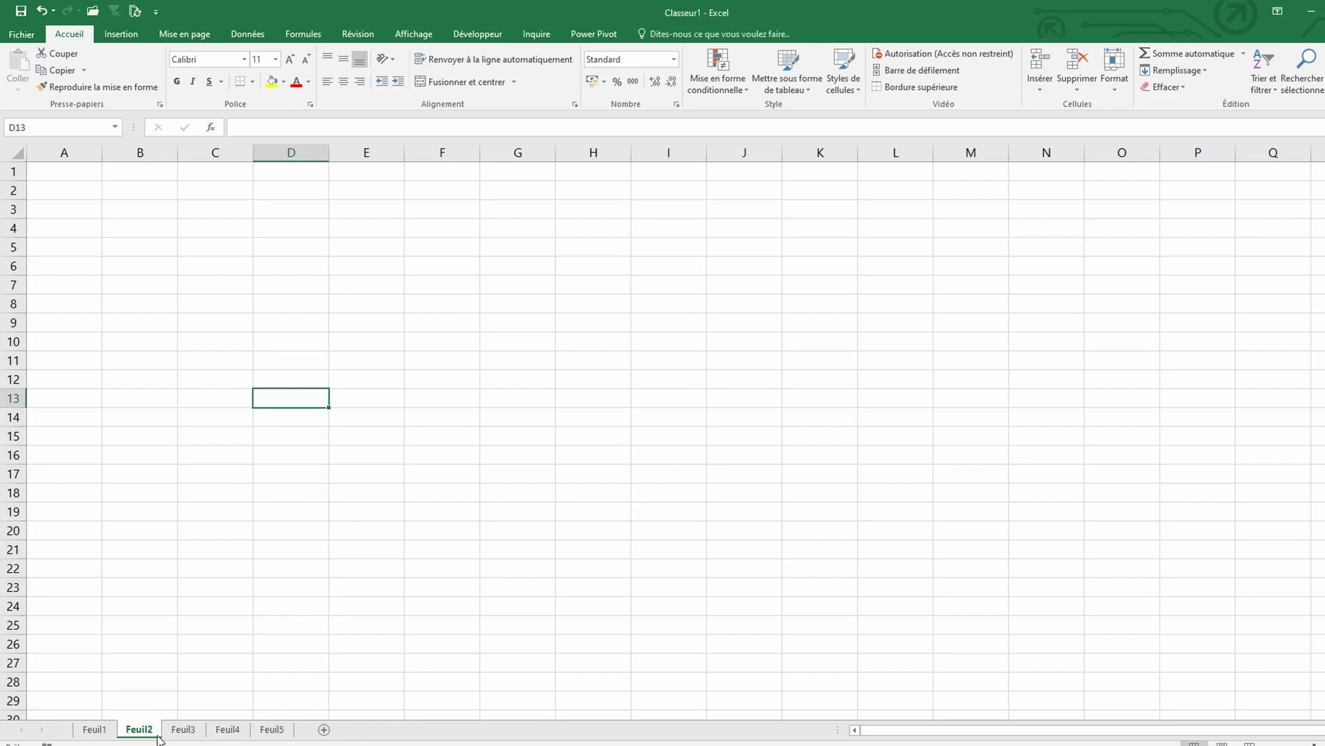
left_click_drag(136, 733, 221, 732)
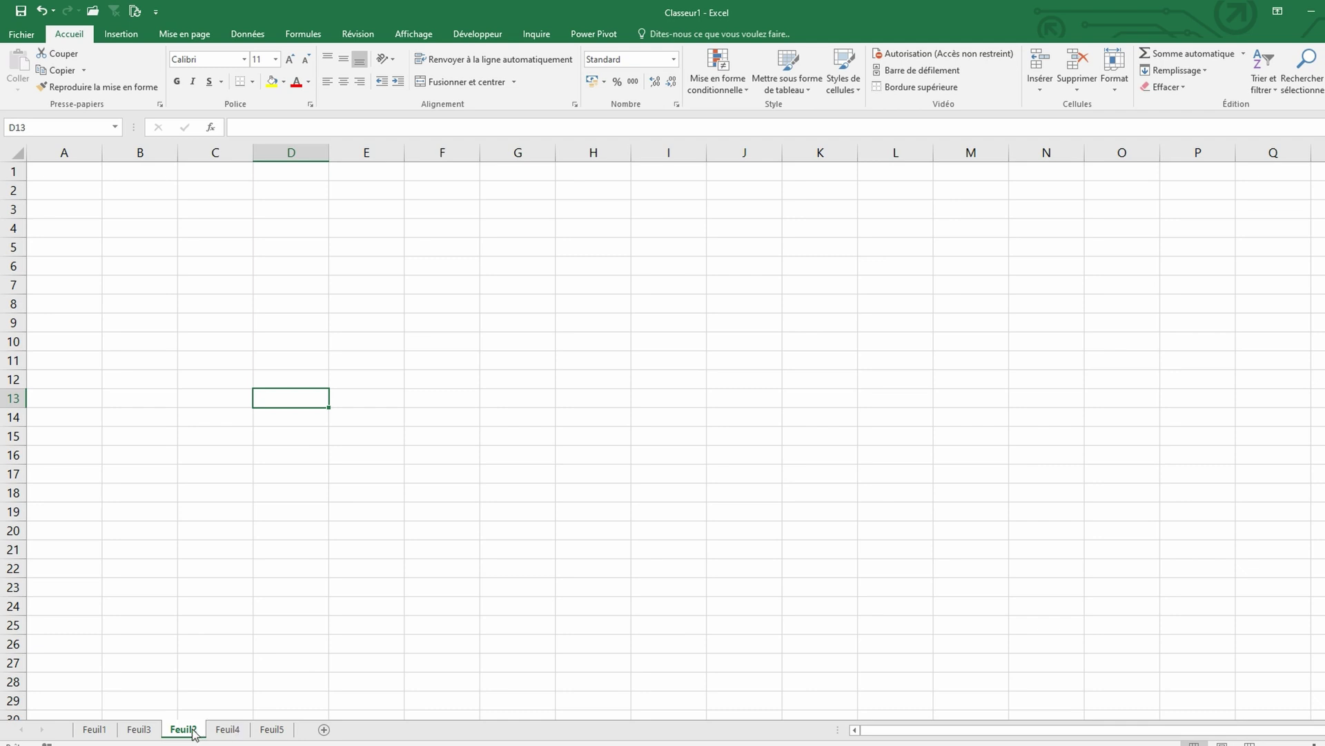
left_click_drag(186, 732, 139, 726)
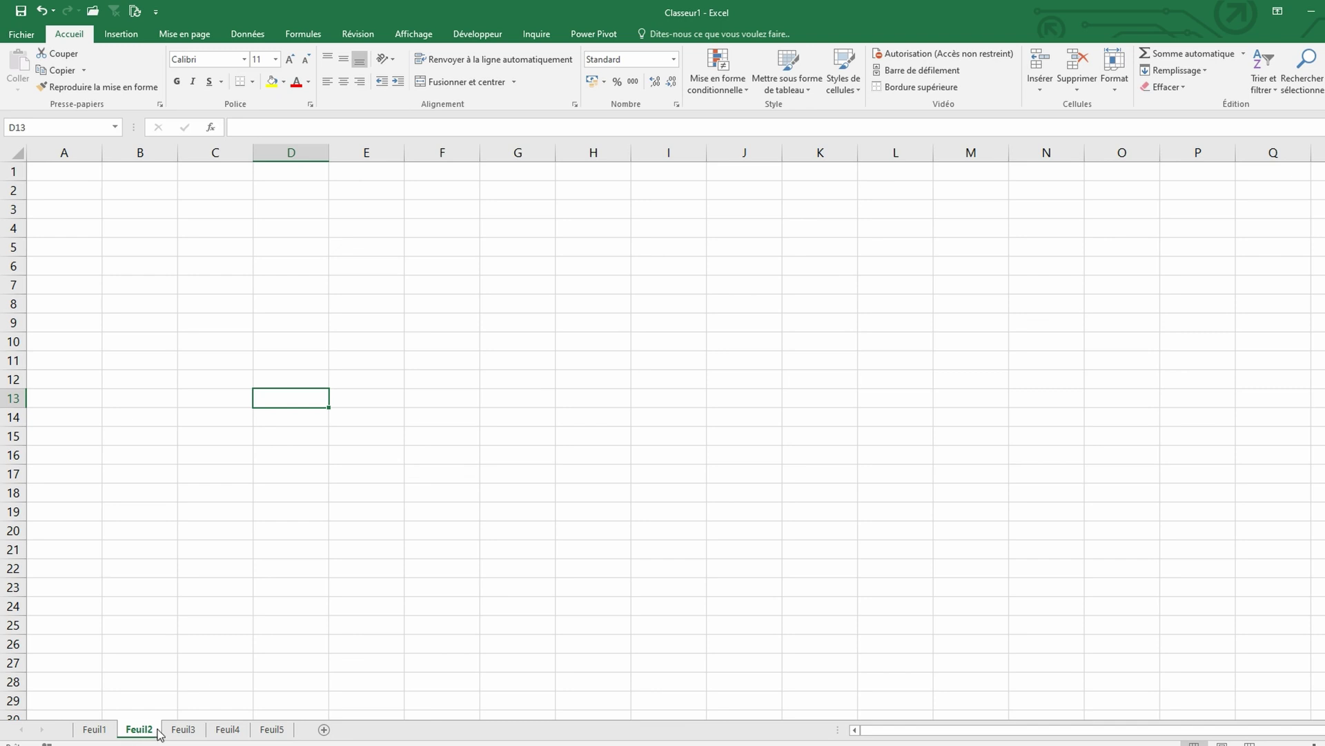
Duplicate Feuil2 to the end position (en dernier) with Créer une copie ticked
right_click(158, 732)
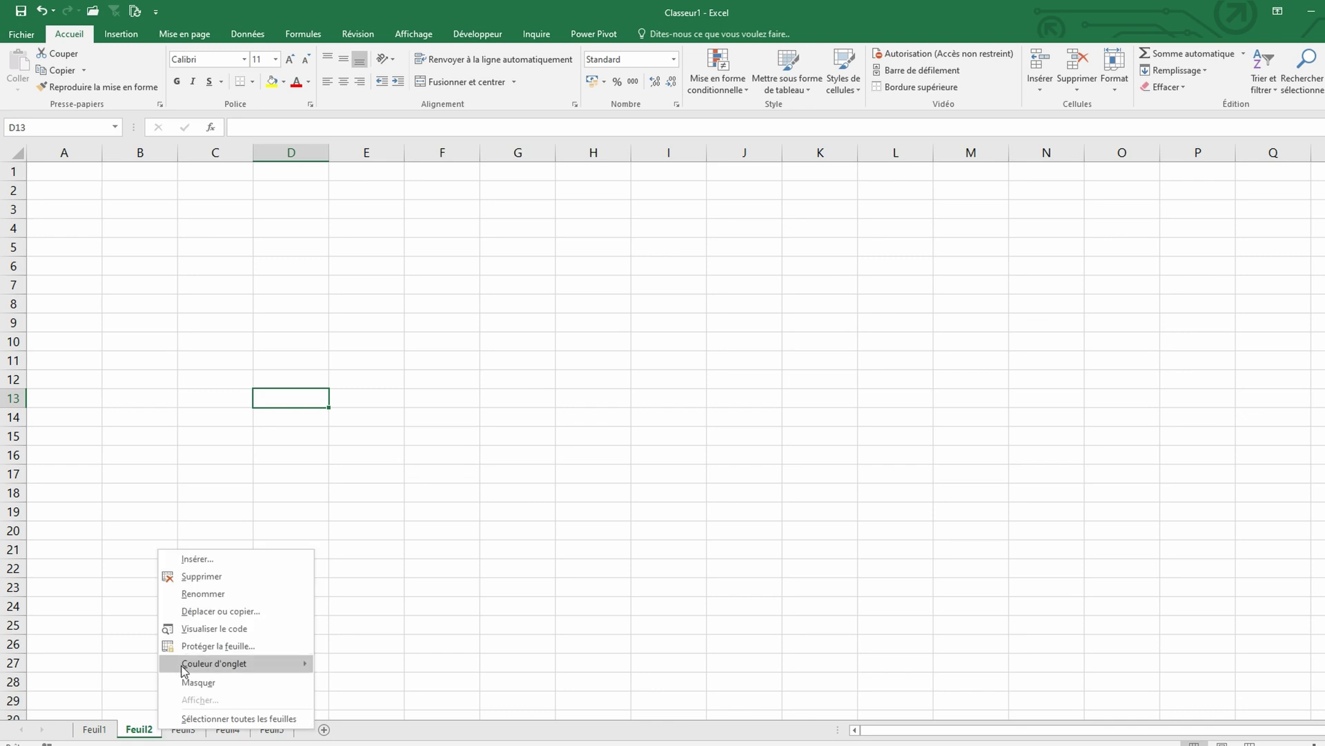
left_click(214, 612)
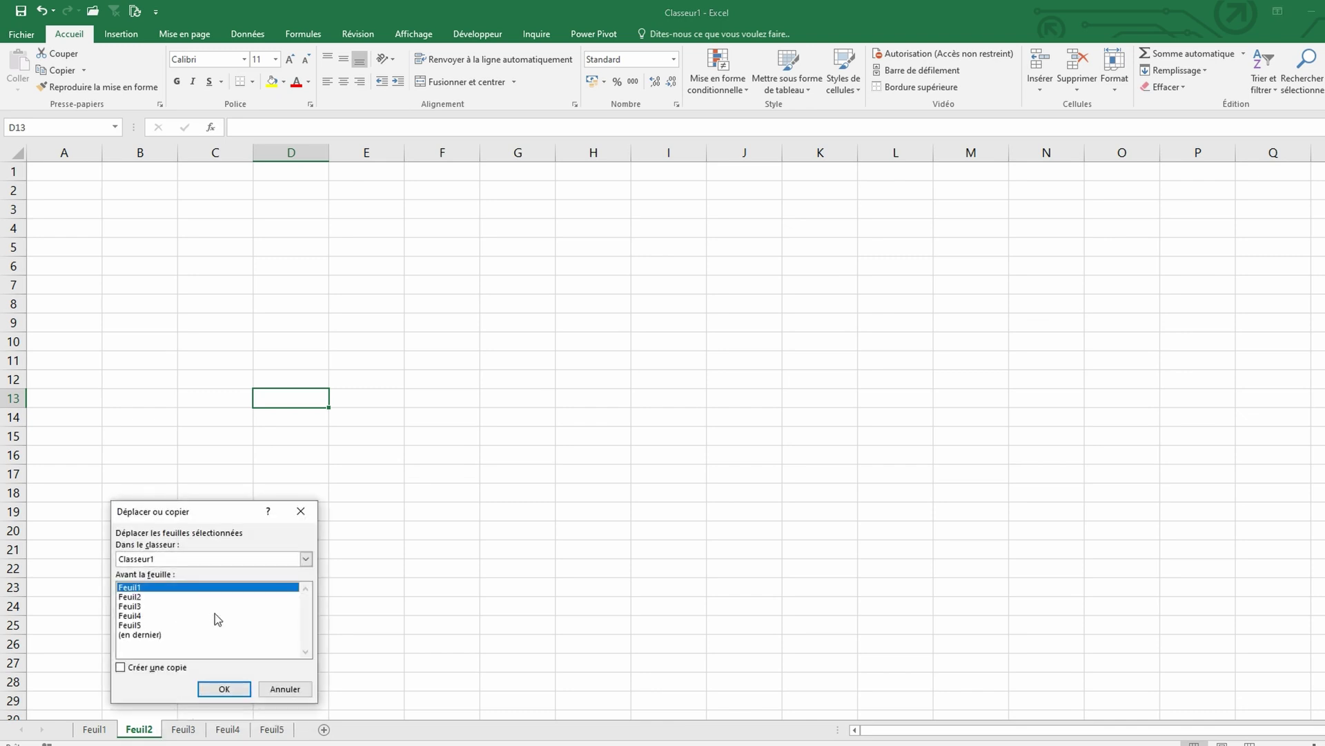
left_click(146, 624)
left_click(154, 635)
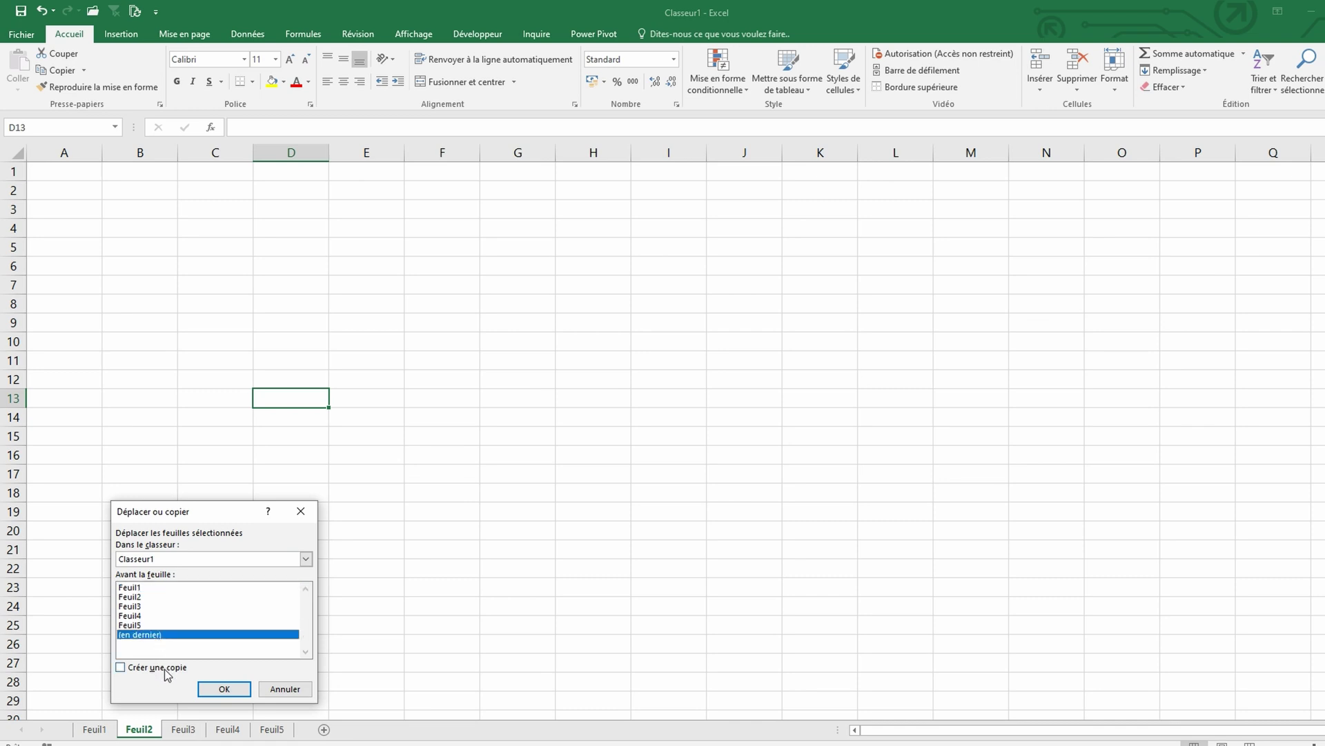
left_click(124, 668)
left_click(216, 688)
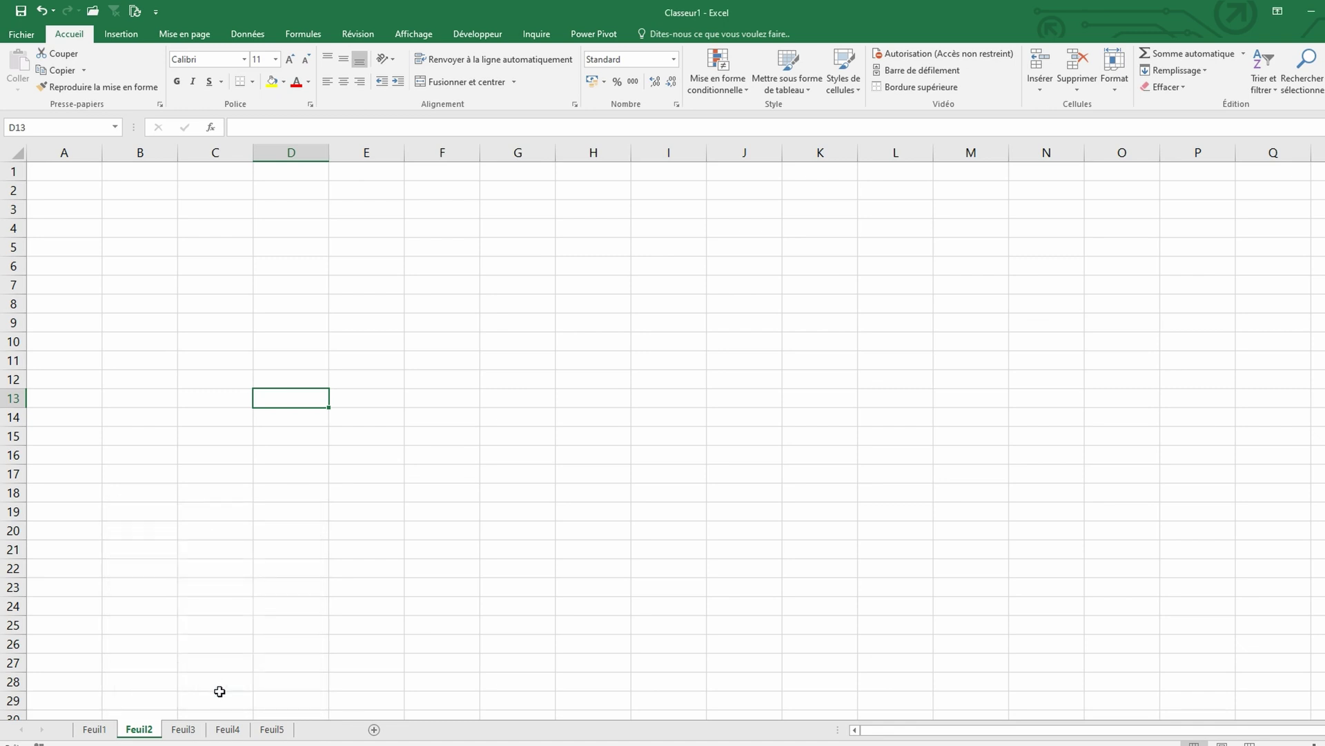